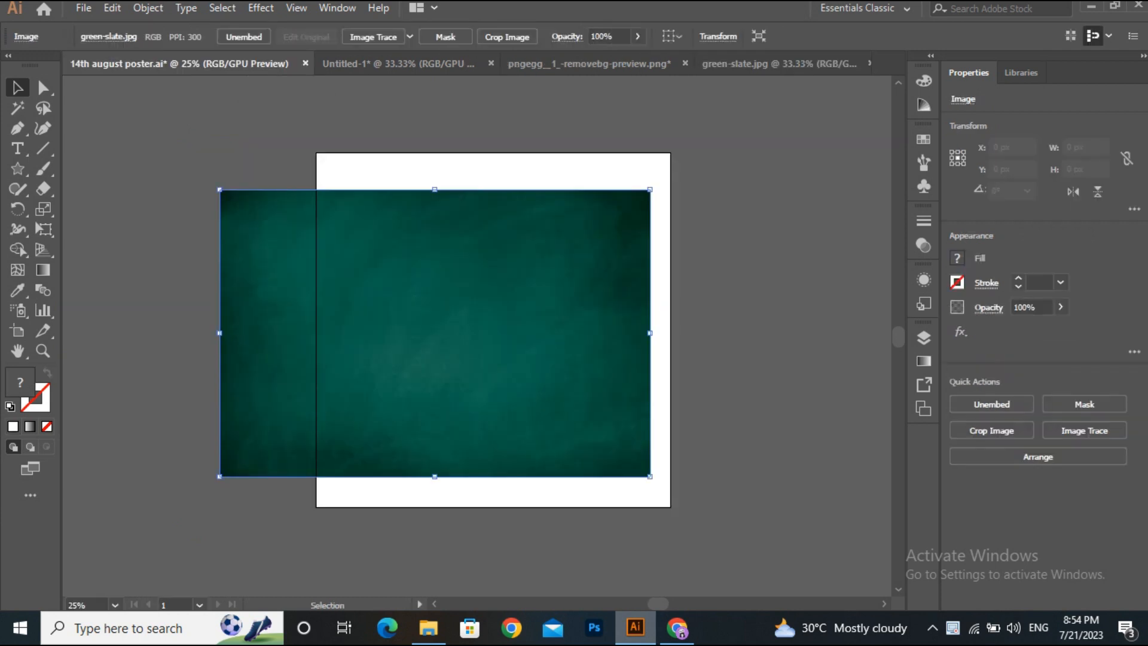
Reflect the green slate image across the horizontal axis with the preview enabled.
right_click(590, 273)
mouse_move(628, 393)
left_click(802, 472)
left_click(836, 358)
left_click(836, 359)
left_click(836, 359)
left_click(846, 195)
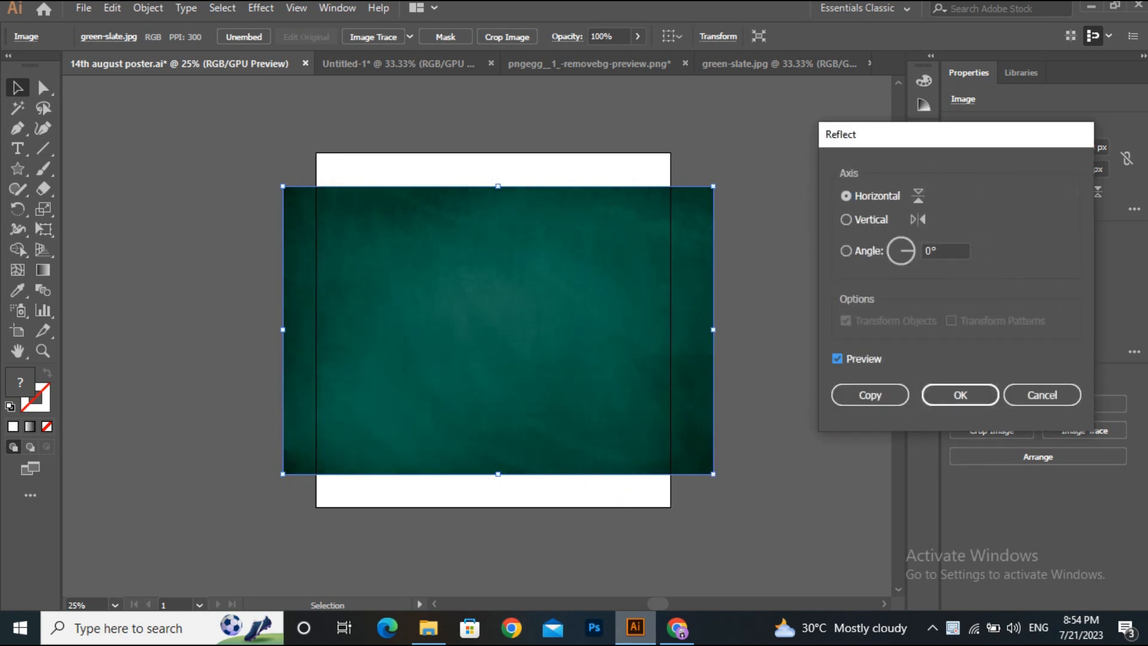
left_click(960, 395)
Rotate the slate image to 270° and stretch it to cover the whole artboard, locking it in place.
left_click_drag(735, 332, 474, 474)
left_click_drag(642, 114, 616, 152)
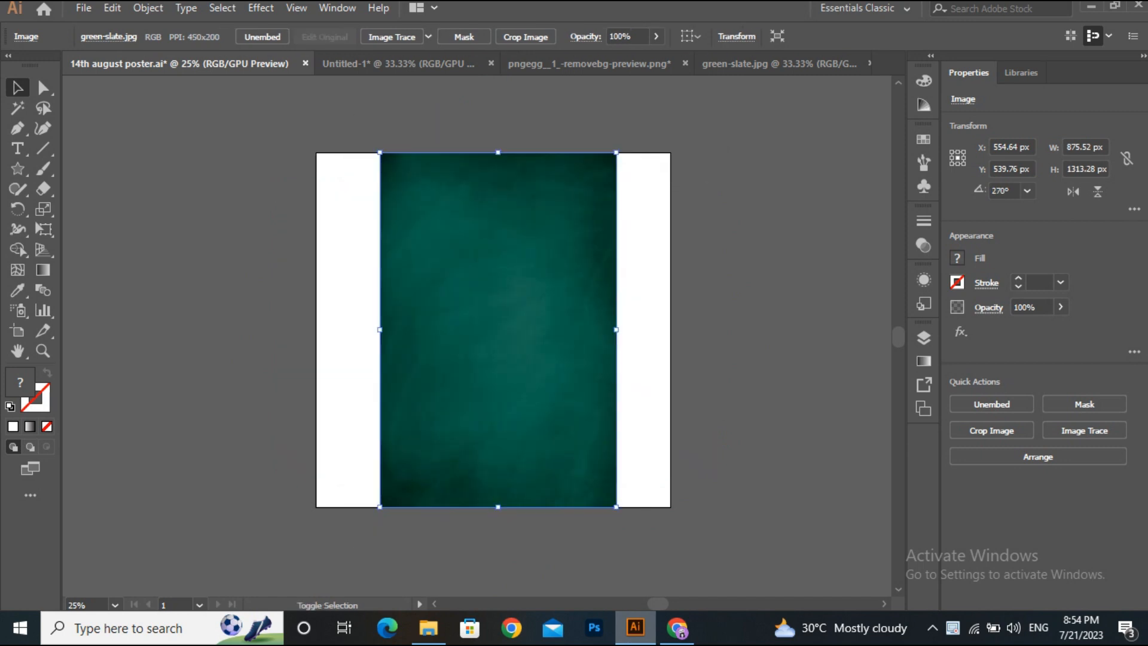
left_click_drag(616, 329, 671, 329)
left_click_drag(379, 330, 316, 329)
left_click(493, 330)
key("ctrl+2")
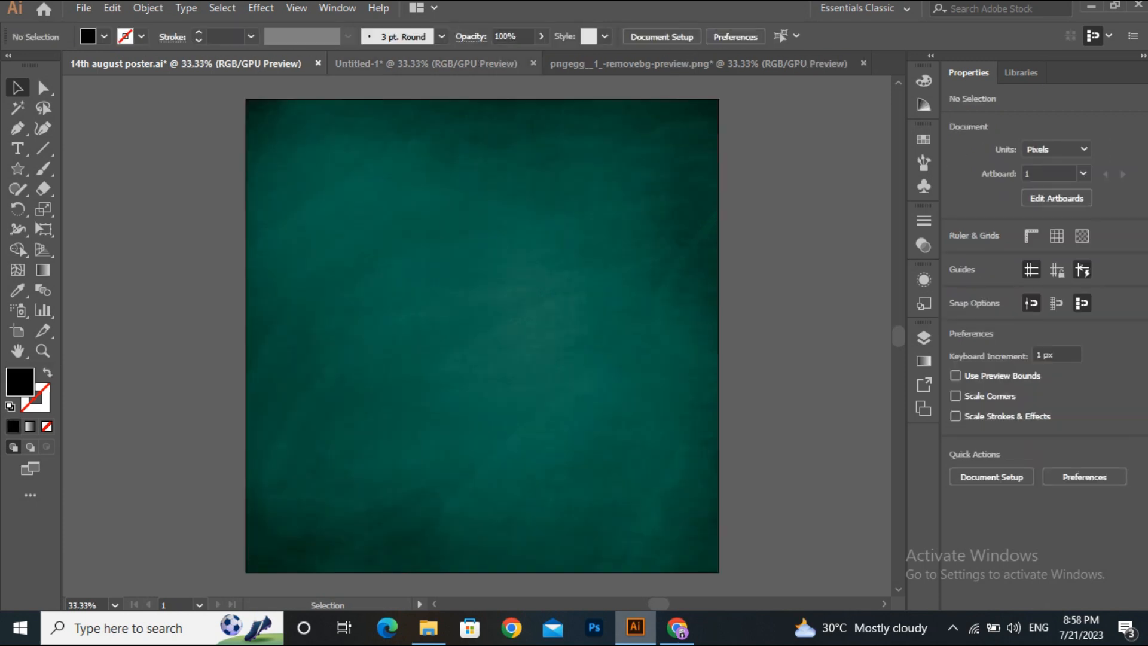
Bring the minaret line drawing from the Untitled-1 document into the poster, centred at about 364 × 814 px.
key("ctrl+Tab")
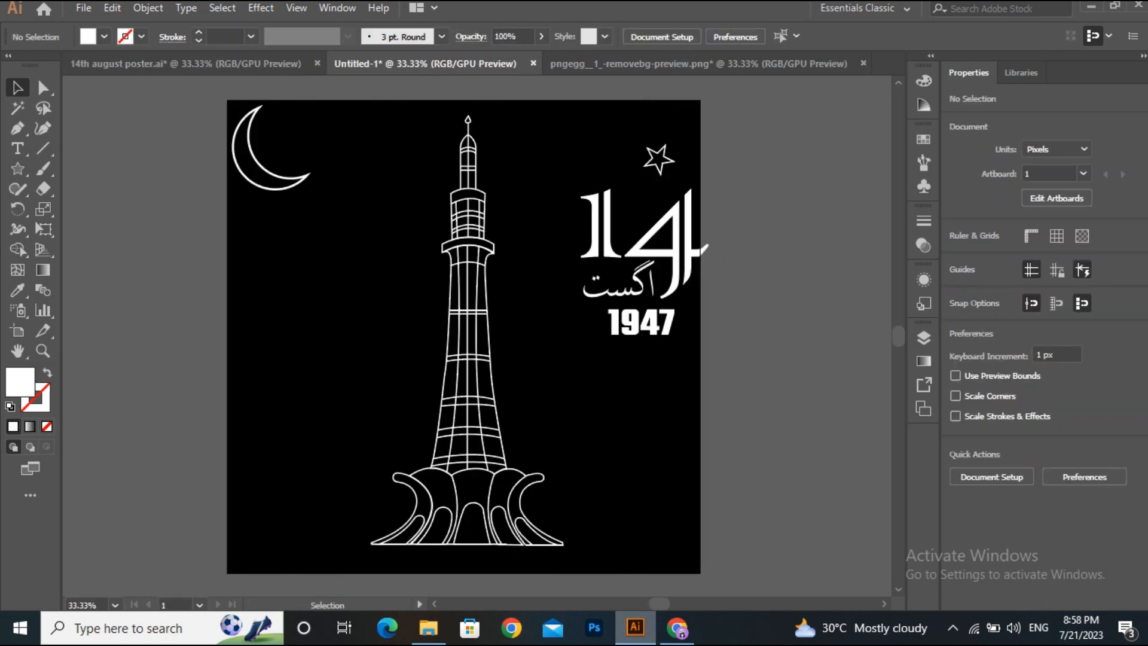
left_click_drag(532, 510, 545, 574)
left_click_drag(467, 208, 506, 158)
left_click_drag(595, 112, 577, 150)
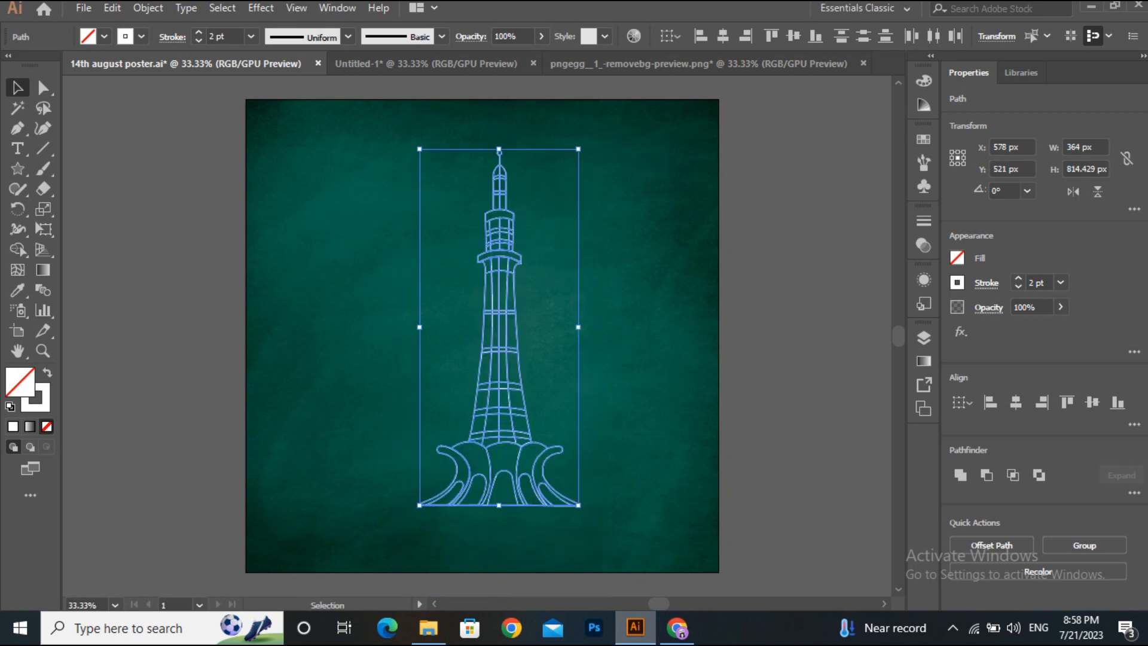
Set the minaret's stroke weight to 5 pt and scale the drawing down to about 348 × 779 px.
left_click(1018, 278)
left_click(1018, 278)
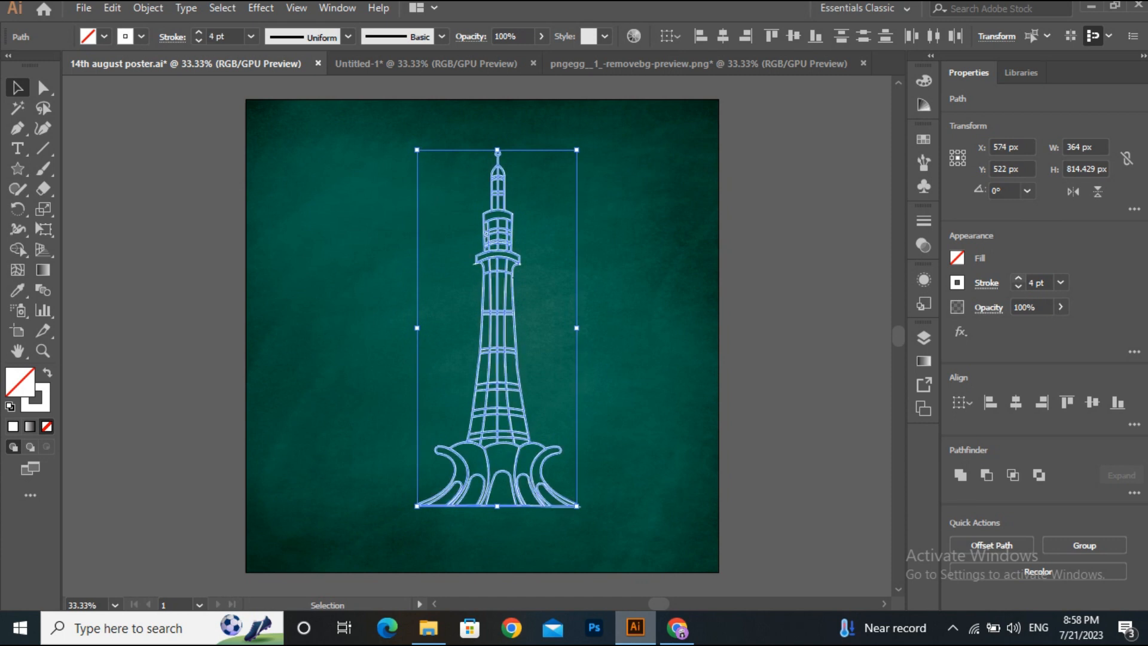
left_click(1019, 278)
key("ctrl+shift+a")
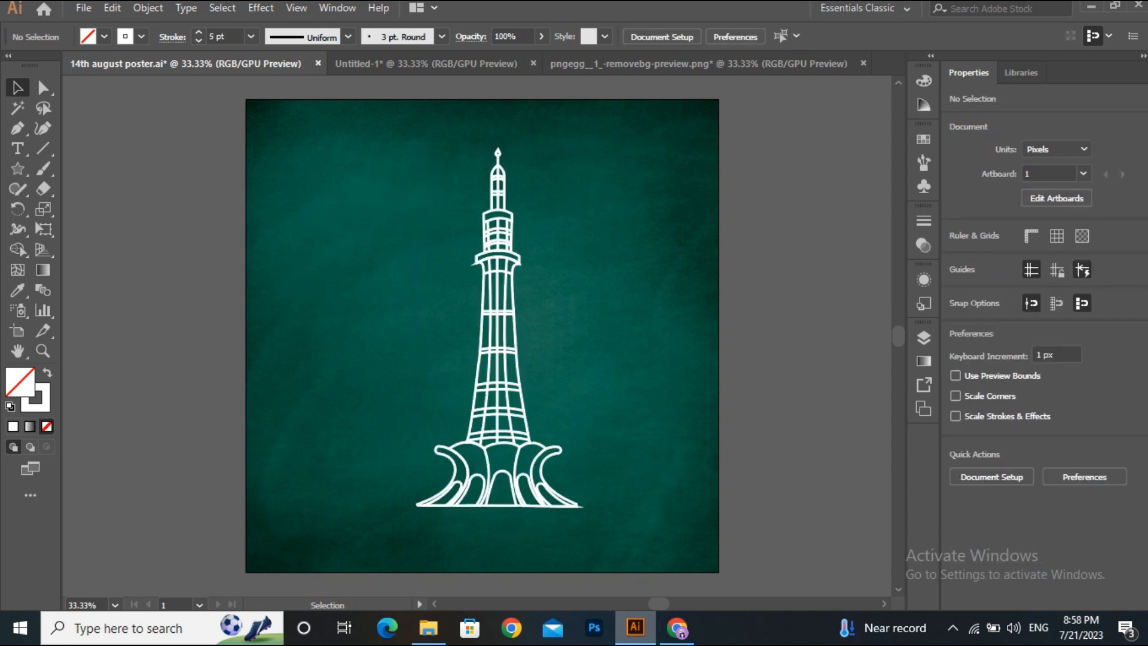
left_click_drag(604, 541, 604, 542)
left_click_drag(578, 148, 573, 152)
key("ctrl+shift+a")
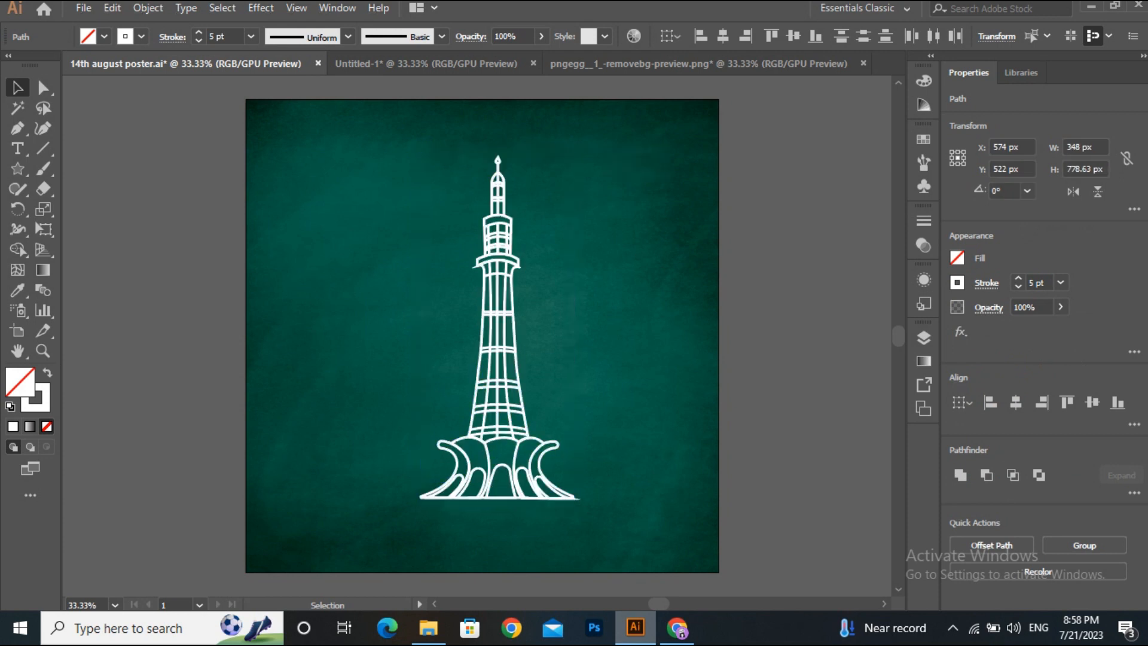
Draw a thin black ellipse about 789 × 13 px just below the minaret's base.
key("ctrl+plus")
key("ctrl+plus")
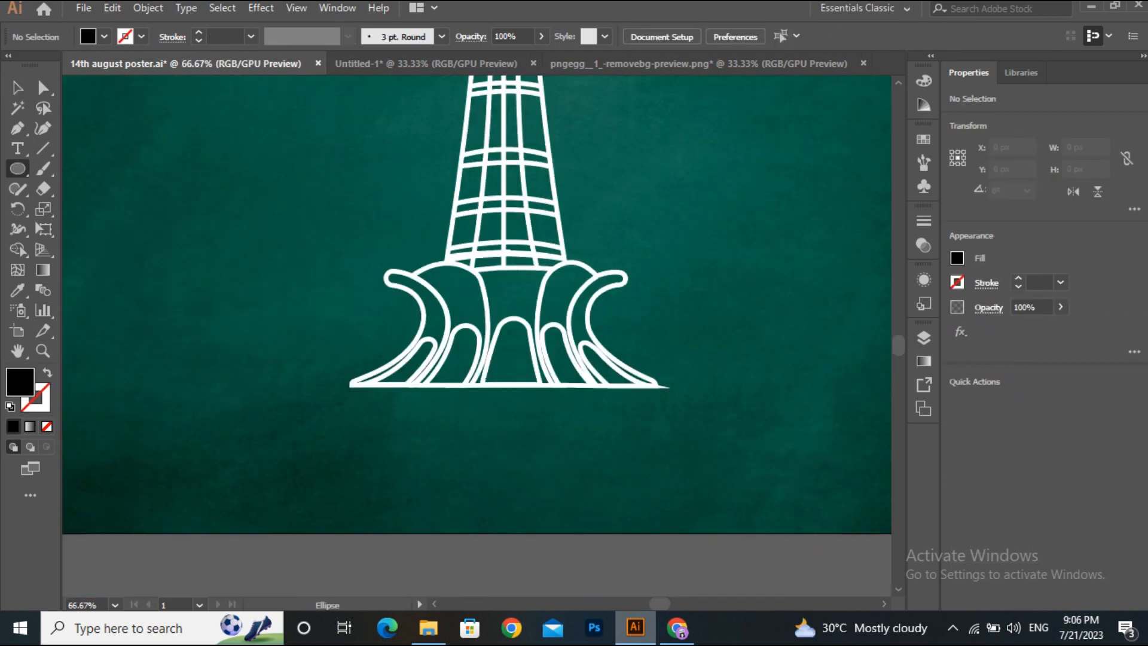
left_click_drag(121, 403, 754, 424)
key("ctrl+minus")
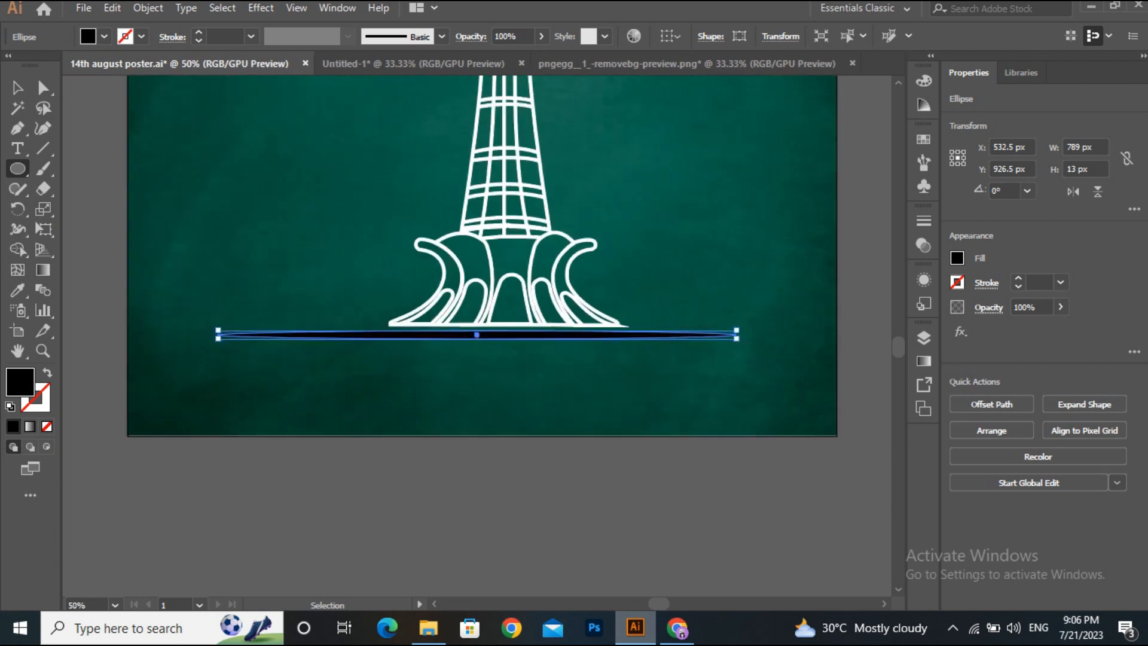
Apply a Gaussian Blur with a radius of 8.2 pixels to the black ellipse under the minaret.
key("ctrl+plus")
key("v")
left_click(261, 8)
mouse_move(410, 290)
left_click(478, 289)
left_click(727, 287)
mouse_move(790, 249)
left_mouse_down()
mouse_move(810, 249)
mouse_move(794, 248)
left_mouse_up()
left_click(877, 248)
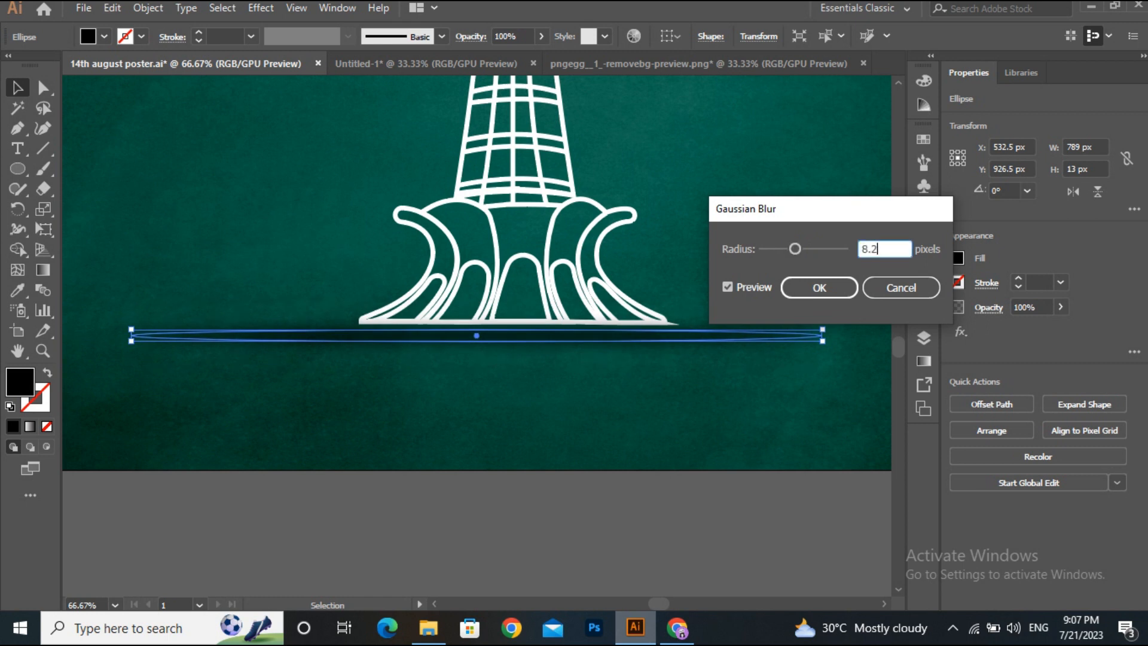
key("Return")
Nudge the blurred shadow ellipse up against the minaret's base and deselect it.
left_click(610, 335)
key("Up")
key("Up")
key("Up")
key("Up")
key("Up")
key("Up")
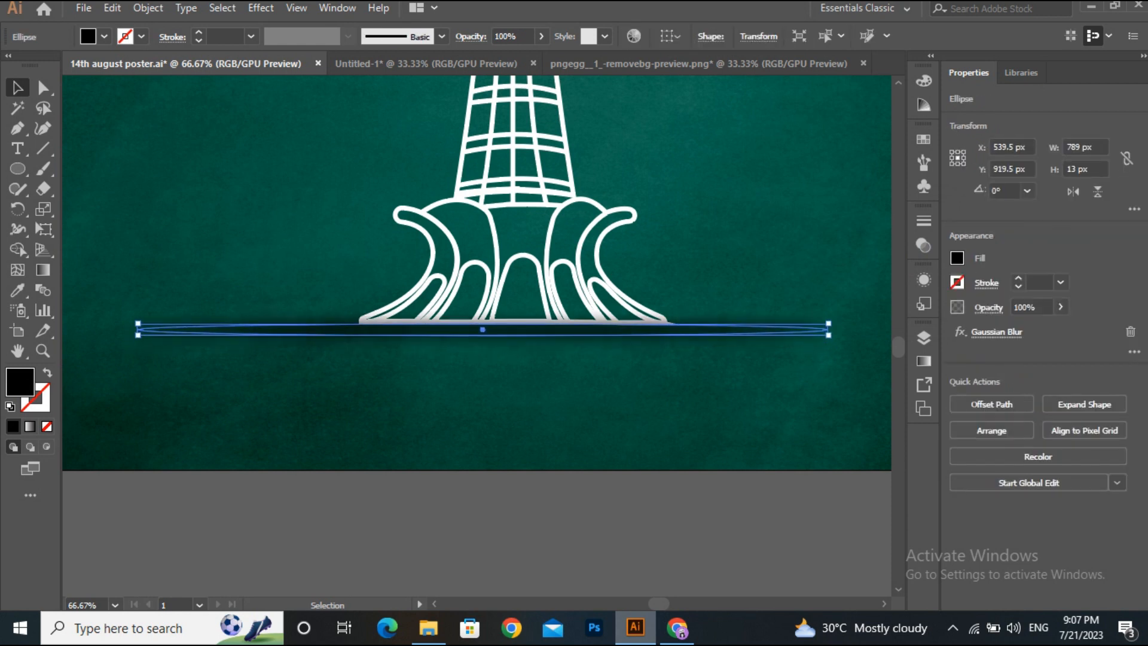
key("ctrl+shift+a")
key("ctrl+minus")
key("ctrl+minus")
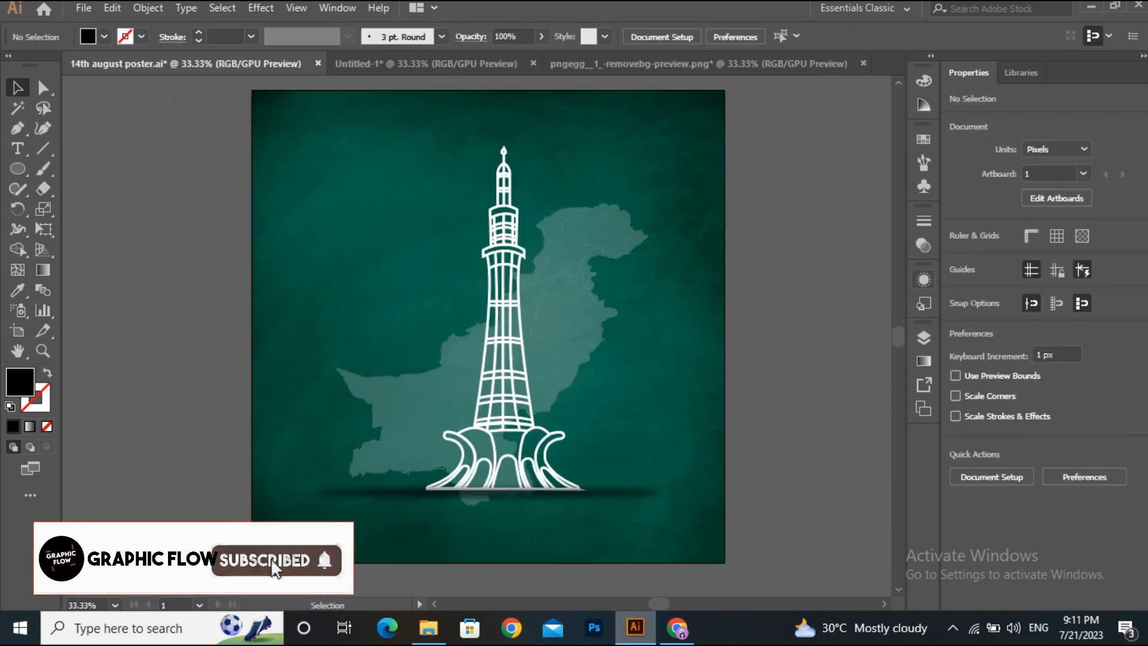
Move the translucent map image behind the minaret slightly upward.
left_click(598, 240)
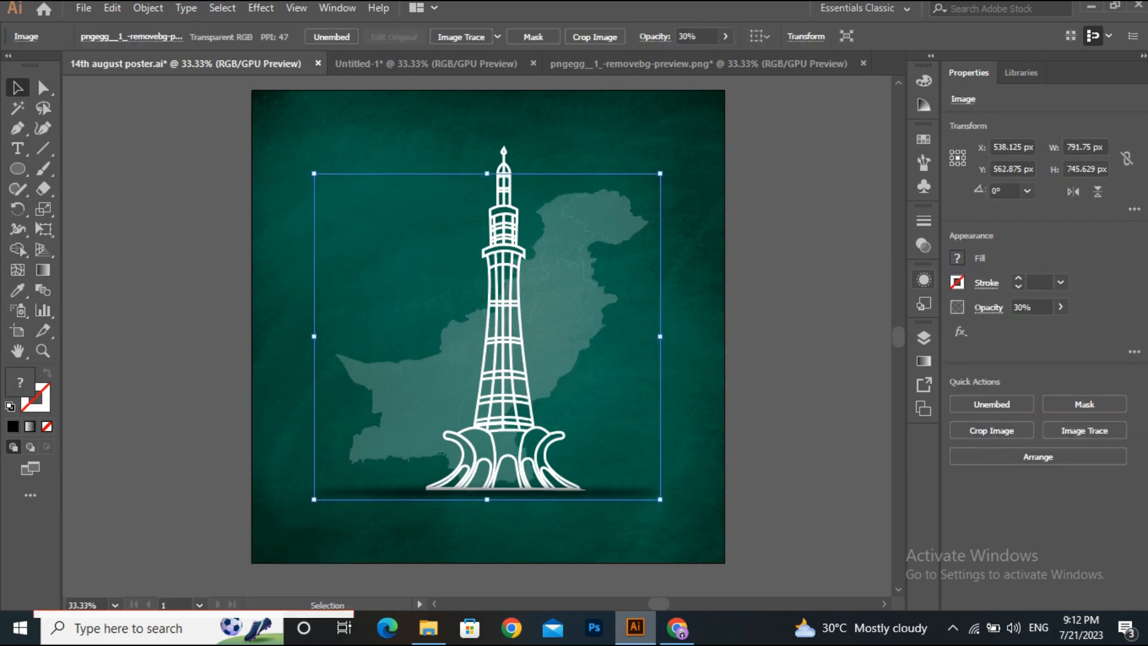
key("ctrl+shift+a")
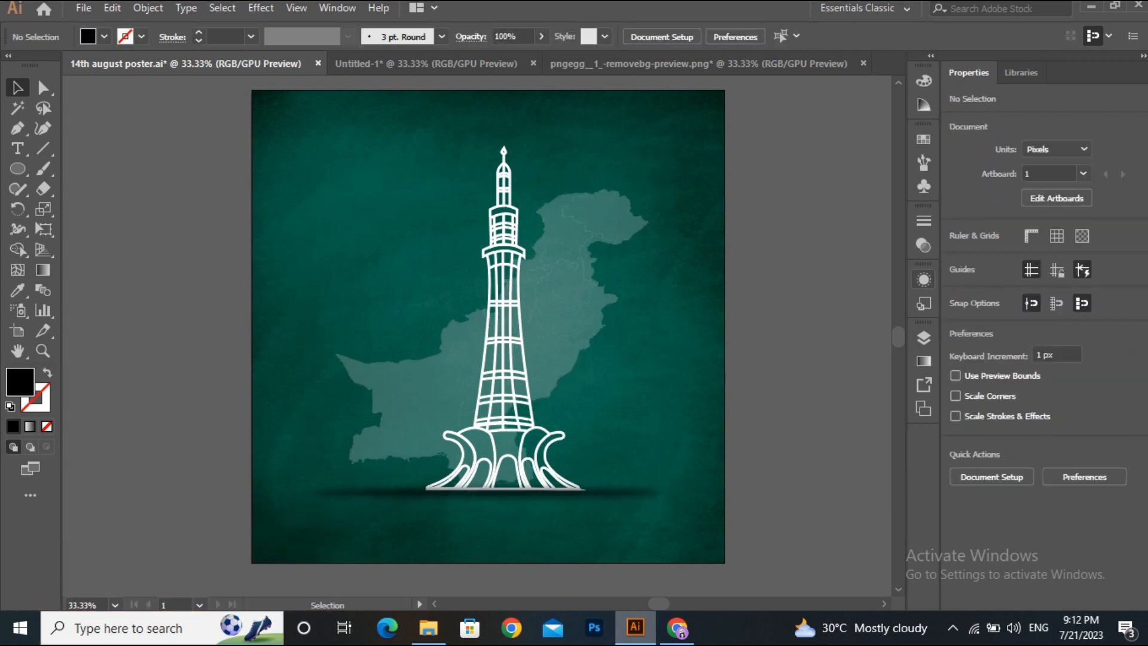
Bring the 14 اگست 1947 lettering and star from Untitled-1 into the poster, to the right of the minaret.
key("ctrl+Tab")
left_click(704, 222)
left_click_drag(703, 222, 634, 239)
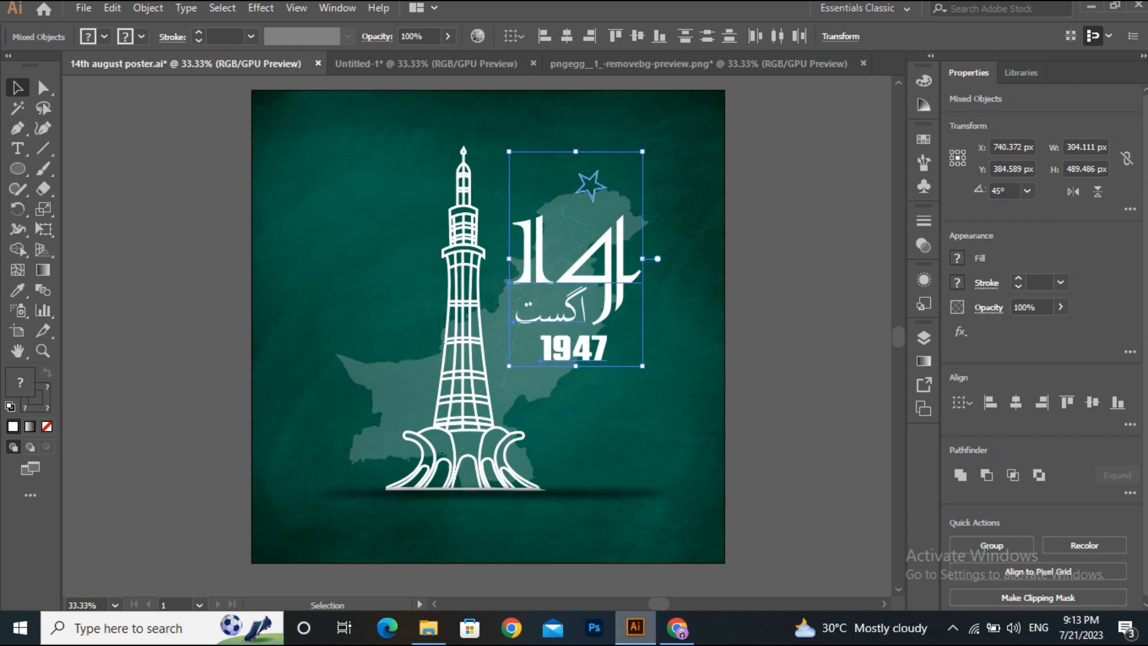
key("ctrl+shift+a")
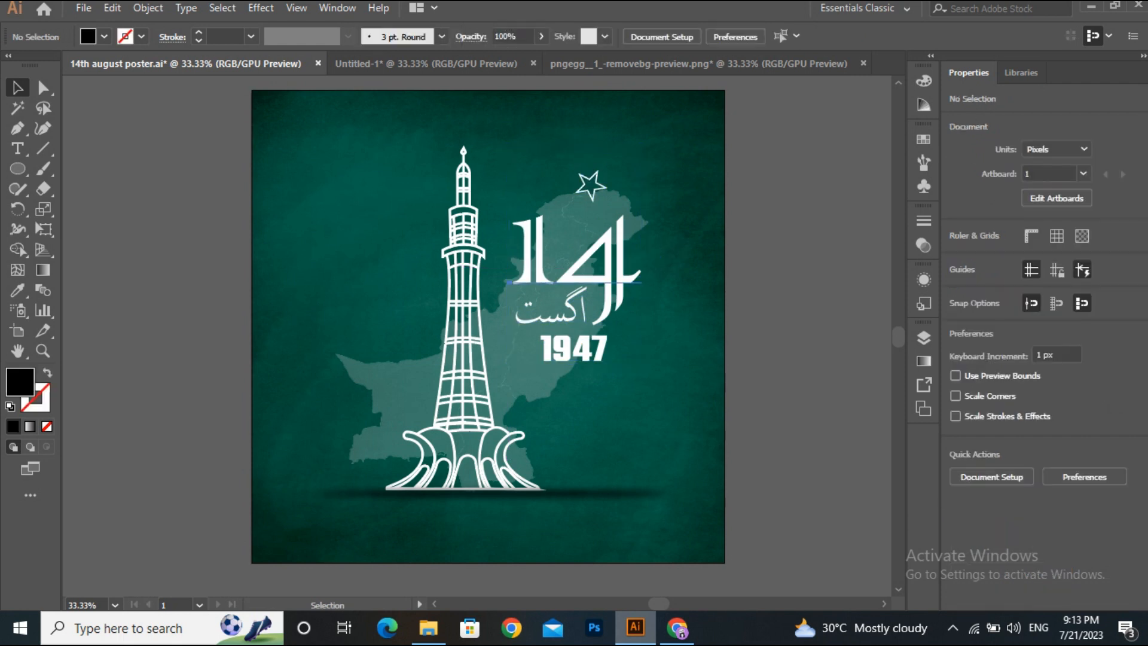
Fill the star above the 14 with dark gray and remove its stroke.
left_click_drag(597, 180, 601, 180)
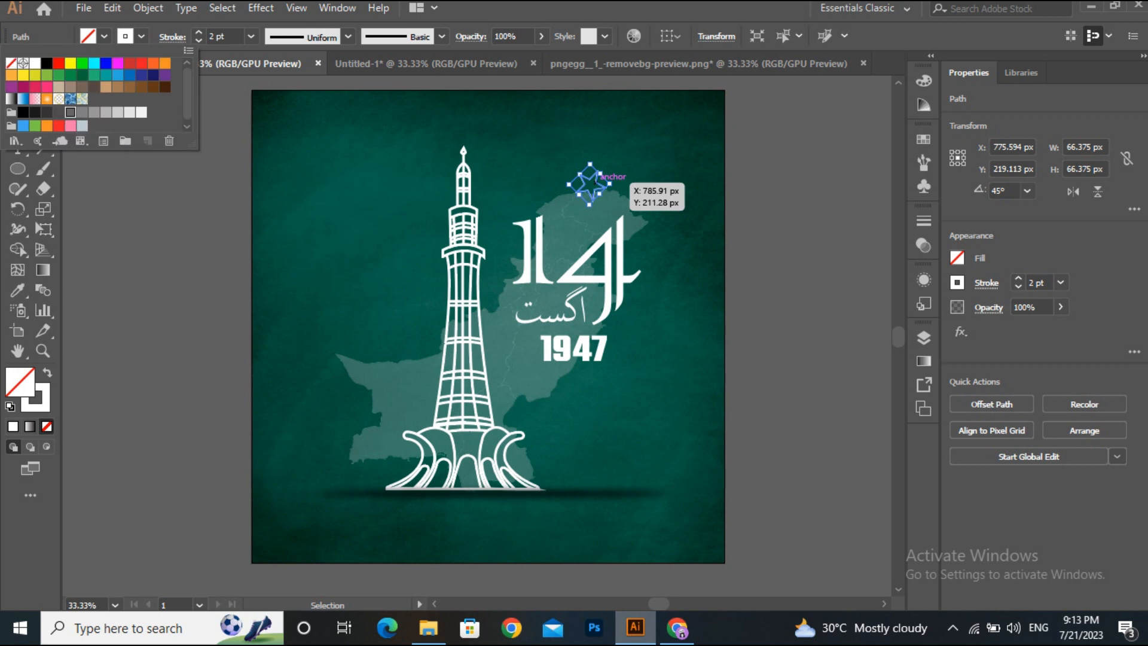
left_click(70, 111)
left_click(104, 36)
key("/")
key("ctrl+shift+a")
Fill the star with black and lower its opacity to 43%.
left_click(590, 182)
left_click(104, 36)
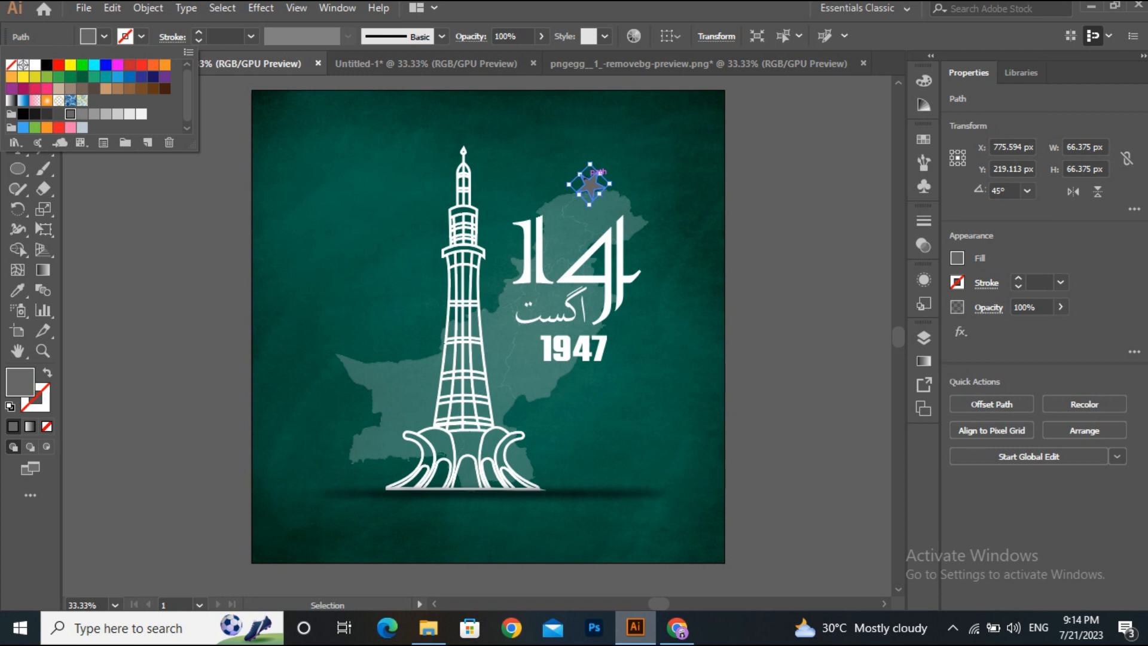
left_click(47, 64)
key("Escape")
left_click_drag(1062, 327, 1030, 327)
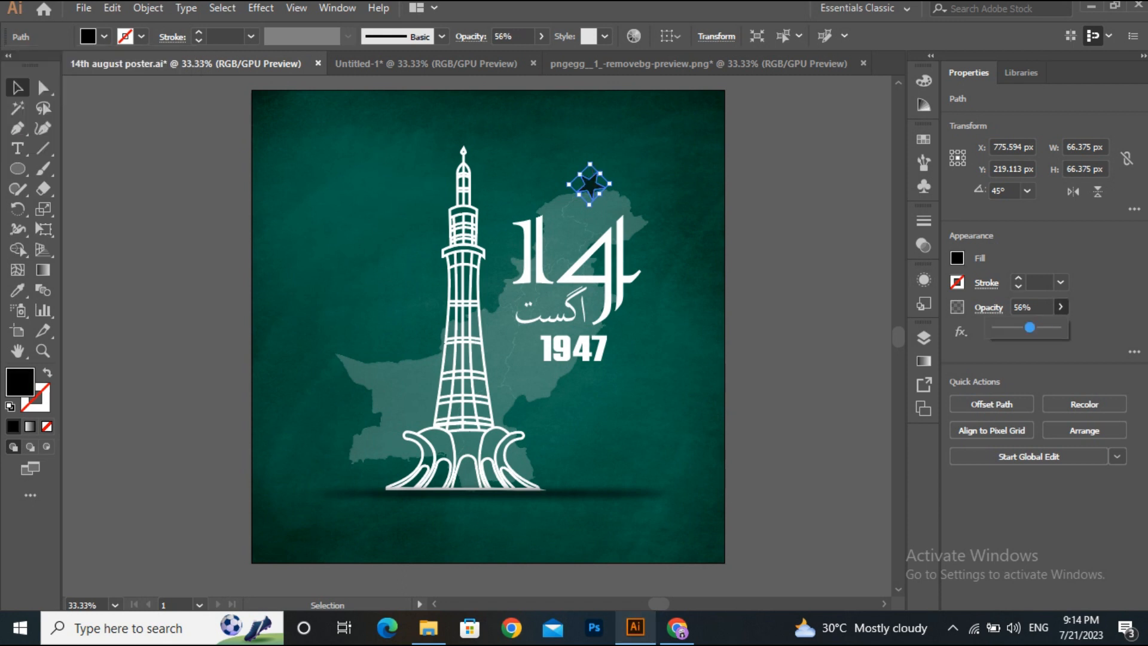
key("ctrl+shift+a")
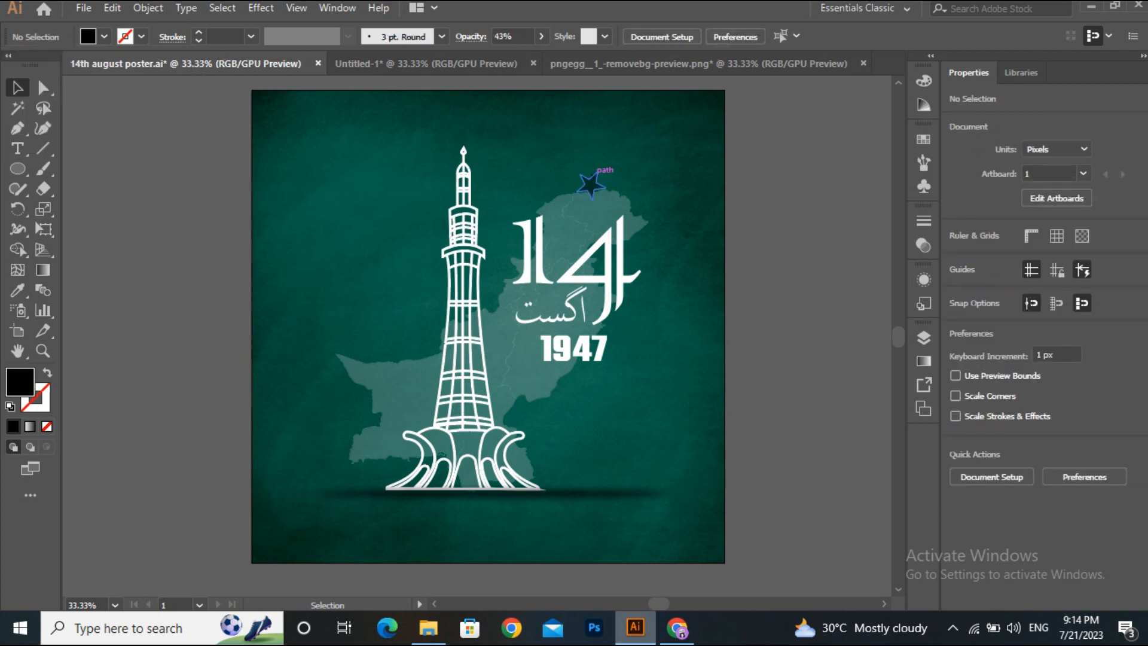
Move the star down closer to the 14 numerals.
left_click(594, 180)
left_click_drag(592, 189, 594, 207)
key("ctrl+shift+a")
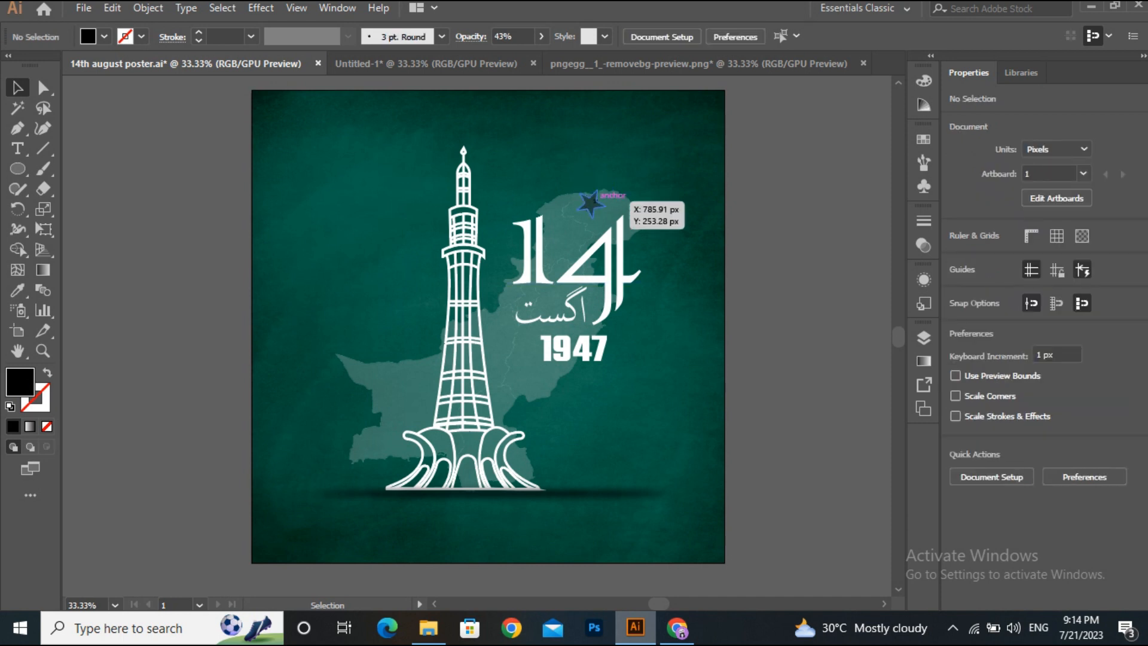
Change the fill of the Urdu word اگست to light green.
scroll(594, 200, "up", 3)
left_click(104, 37)
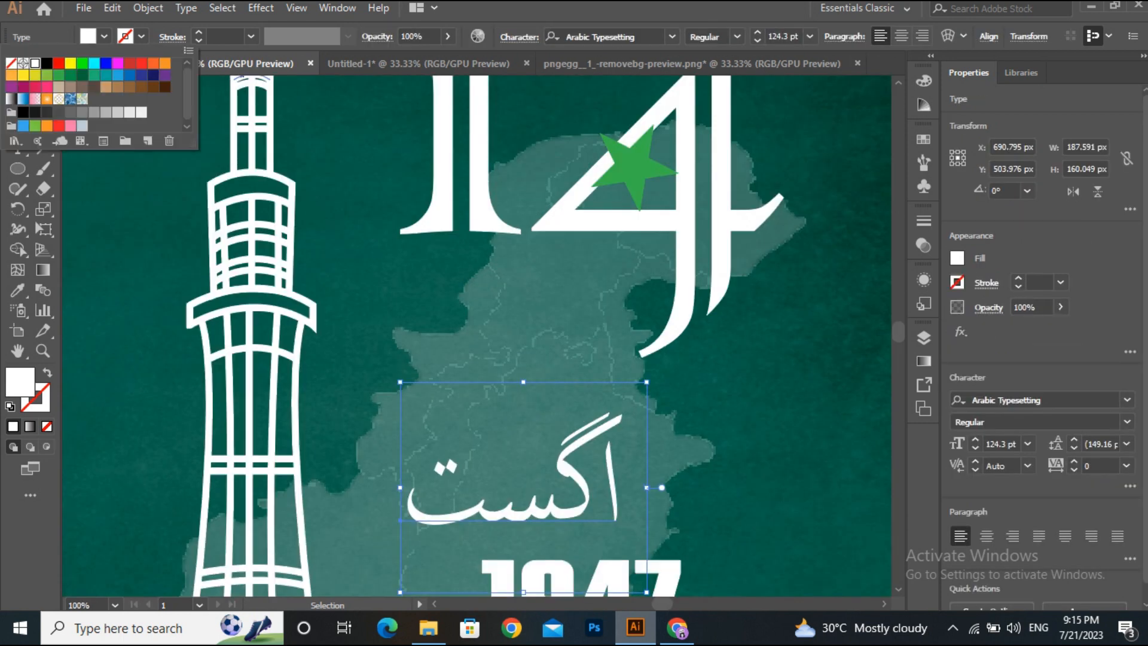
left_click(35, 125)
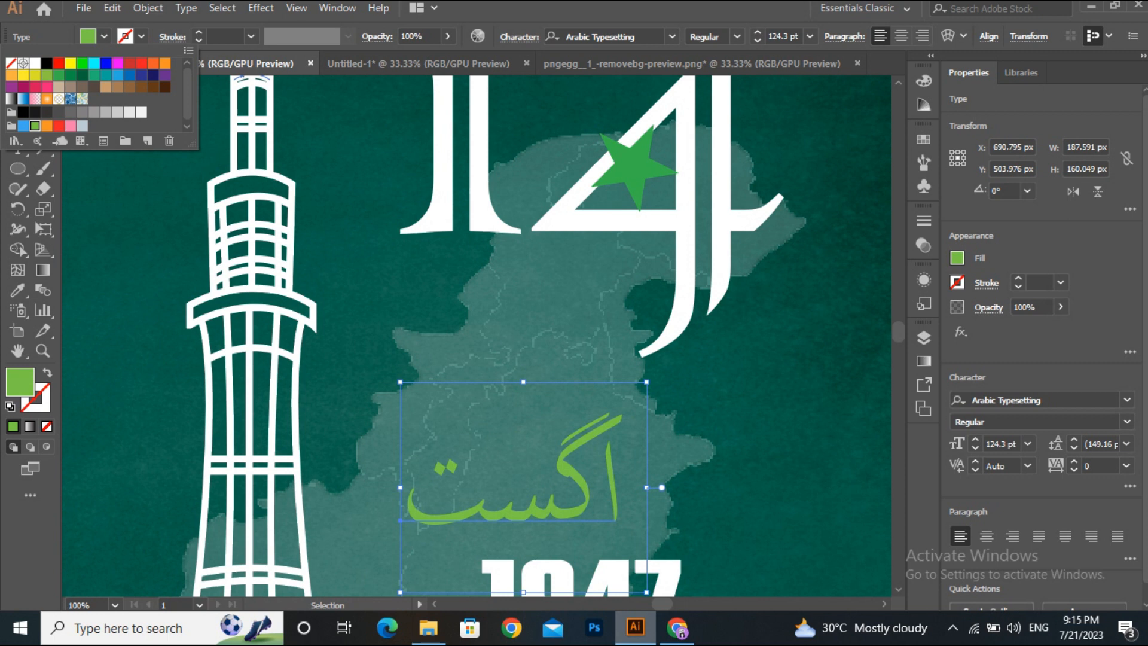
left_click(82, 63)
left_click(35, 126)
left_click(359, 251)
Move the 14 numerals down between the star and the Urdu word, and expand the text into editable shapes.
left_click_drag(610, 215, 613, 393)
key("ctrl+minus")
left_click(443, 257)
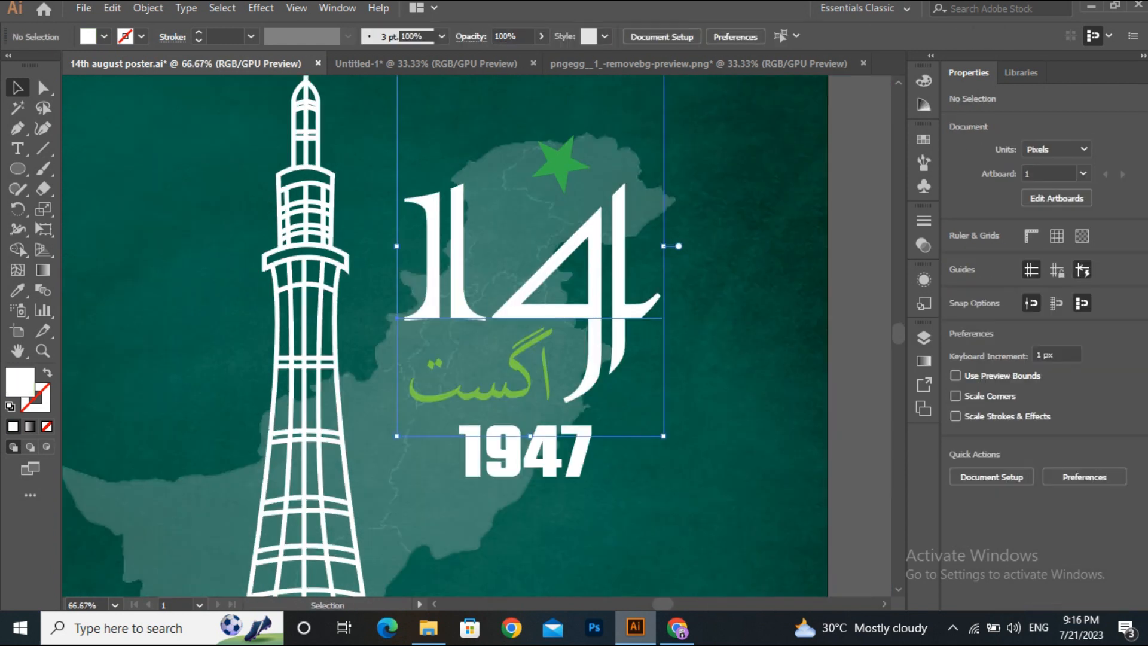
left_click(141, 8)
left_click(197, 182)
left_click(536, 407)
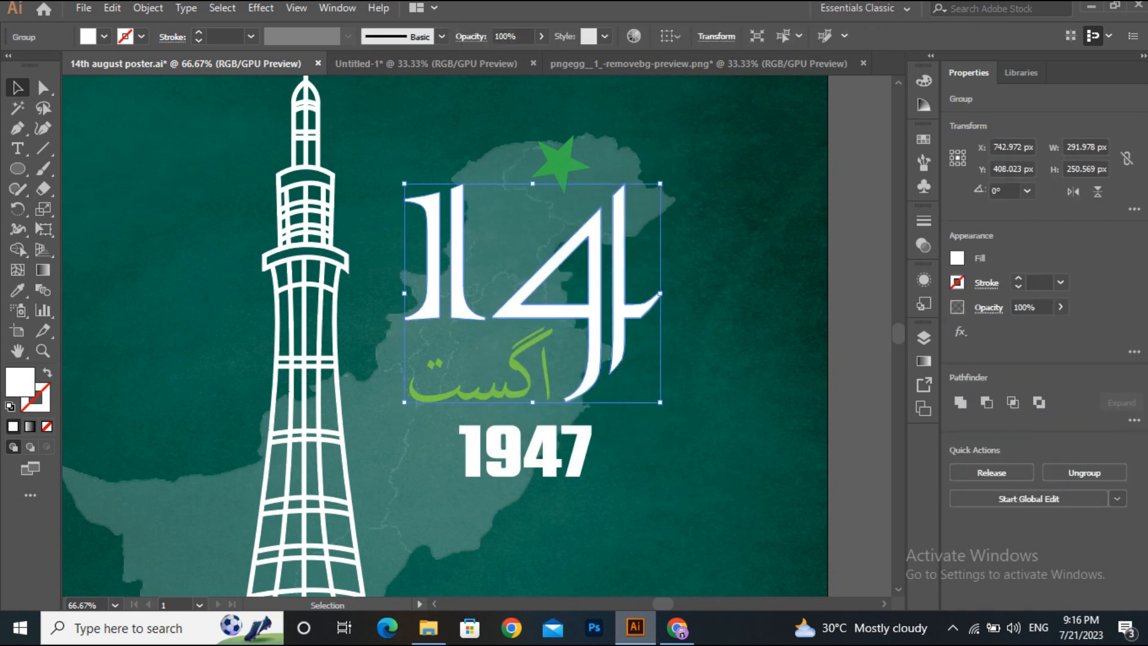
left_click(104, 37)
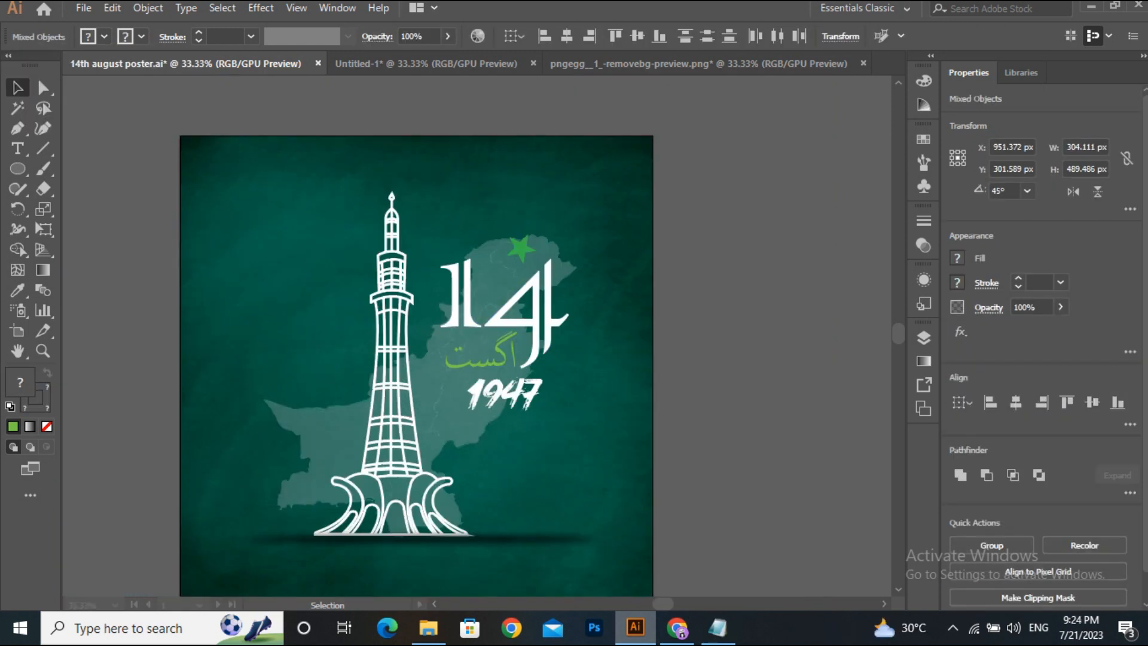
Paste the crescent outline into the poster beside the minaret's shaft.
key("ctrl+f")
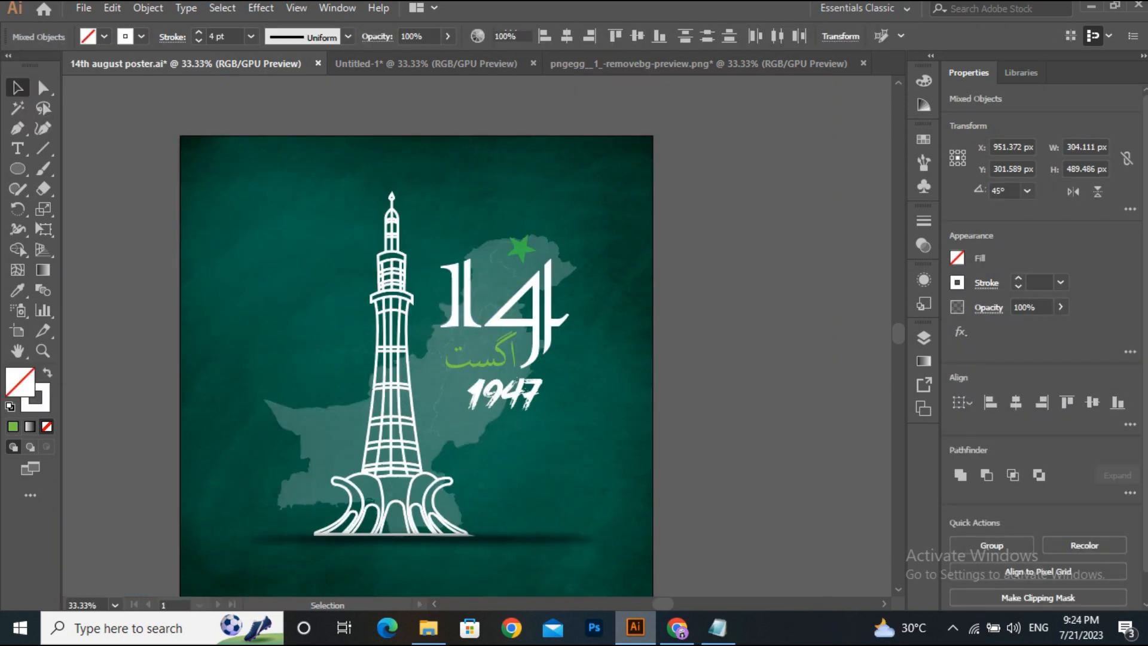
key("ctrl+t")
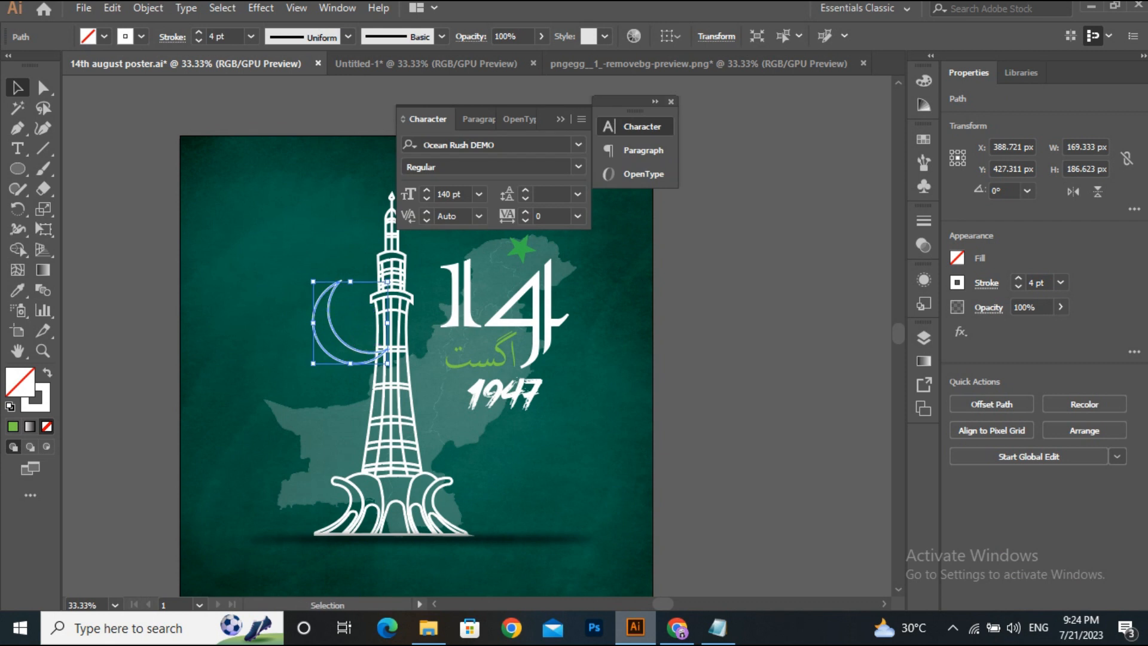
left_click(671, 102)
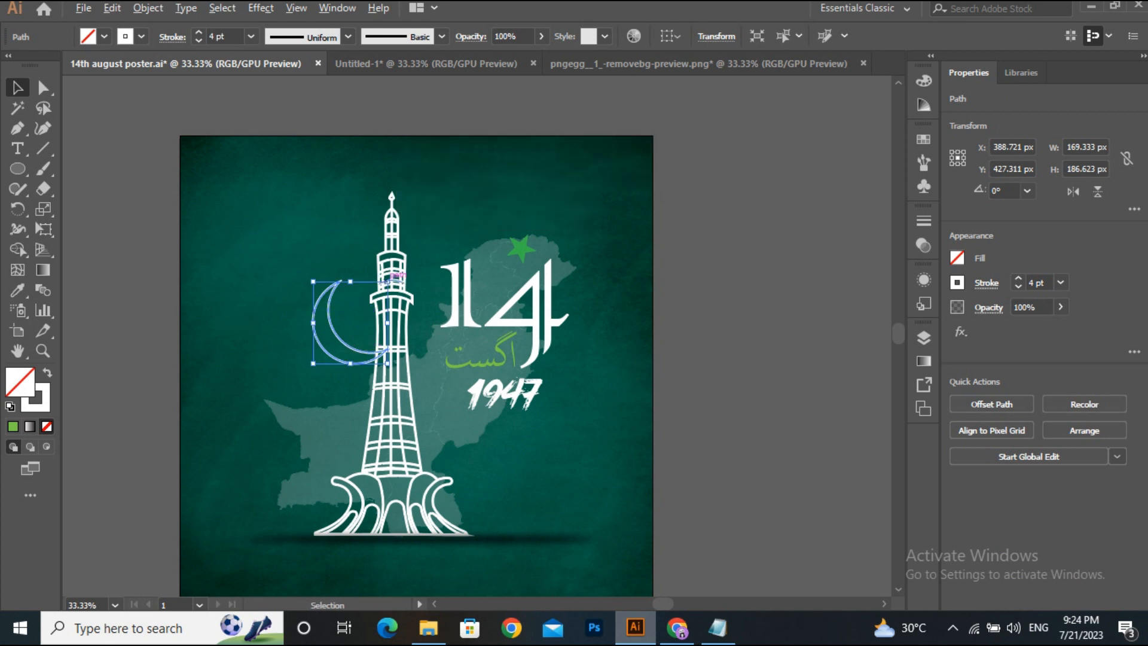
Enlarge the crescent outline and position it so that it curves around the minaret's shaft.
left_click_drag(388, 281, 444, 220)
left_click_drag(310, 345, 372, 379)
key("alt+shift")
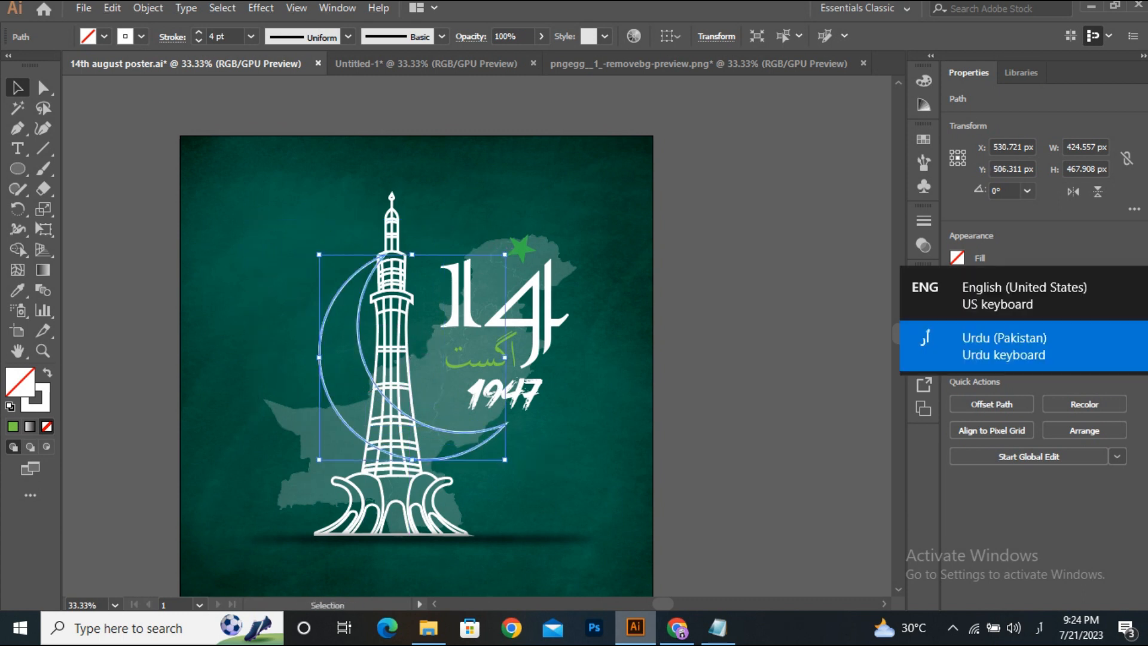
left_click_drag(505, 459, 521, 477)
left_click_drag(305, 341, 317, 334)
key("ctrl+shift+a")
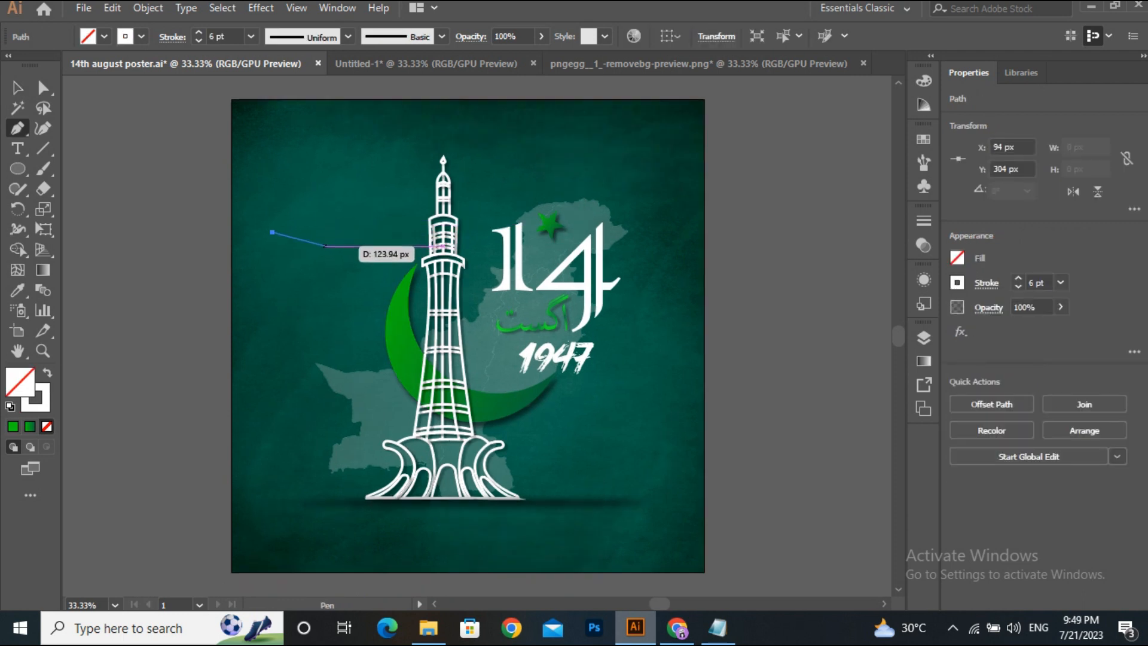
Draw an open, two-curve bird outline about 127 × 59 px to the left of the minaret with the Pen tool.
mouse_move(324, 244)
left_mouse_down()
mouse_move(333, 265)
mouse_move(335, 198)
left_mouse_up()
key("ctrl+z")
left_click(320, 228)
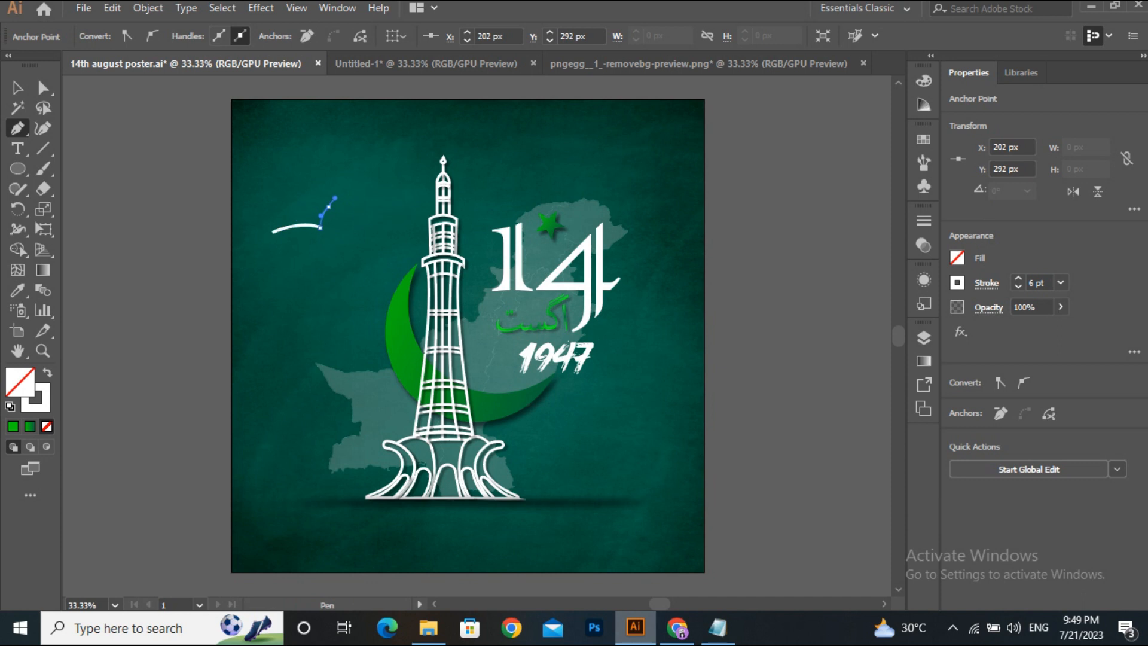
key("v")
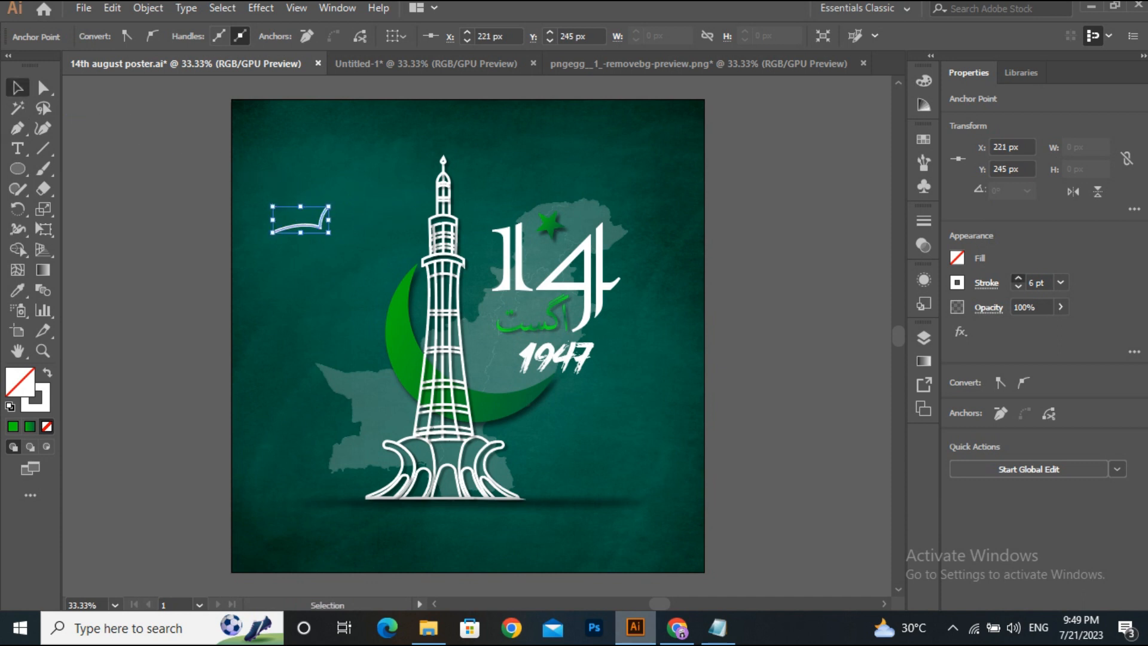
Give the bird outline's stroke a width profile that tapers at both ends, and move the bird closer to the minaret.
left_click(320, 226)
left_click(348, 37)
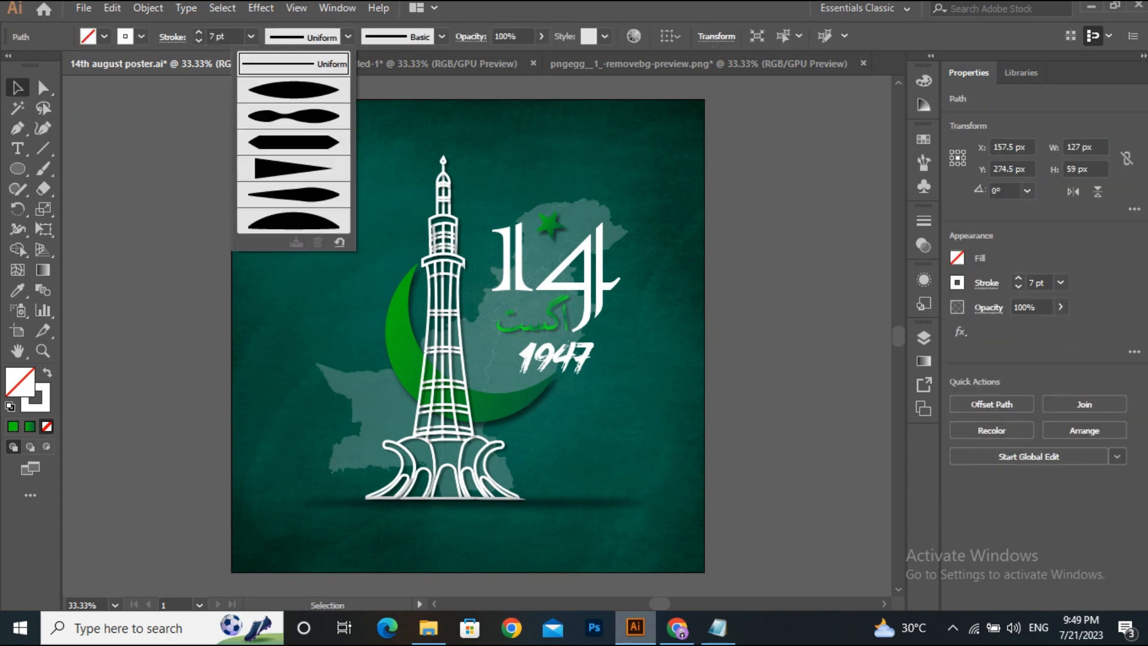
left_click(295, 92)
left_click(359, 167)
left_click_drag(326, 210, 353, 212)
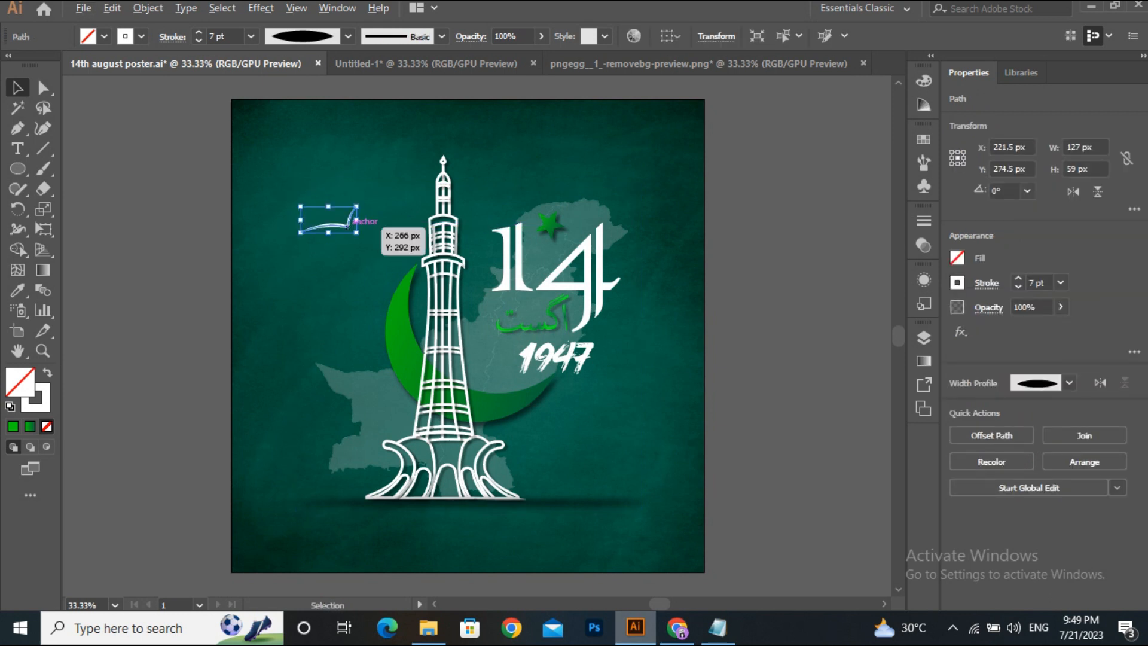
Place a smaller, slightly tilted copy of the bird, about 107 × 39 px, just above the original.
left_click_drag(344, 226, 352, 193)
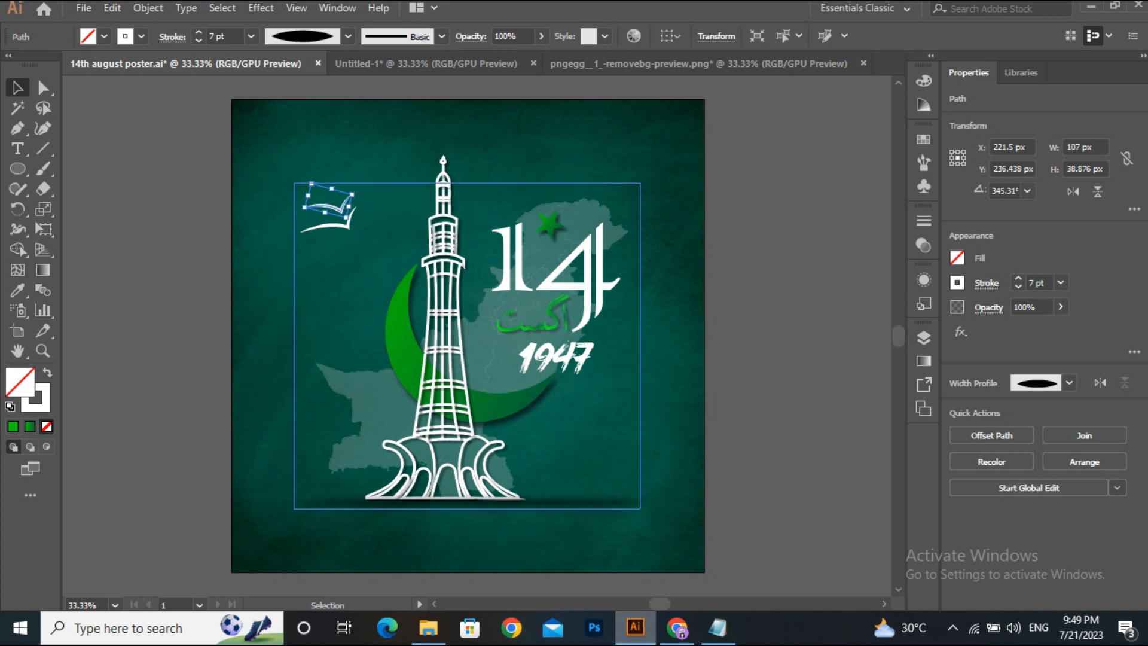
key("Up")
key("Up")
key("Up")
key("Up")
key("Up")
key("Up")
key("Down")
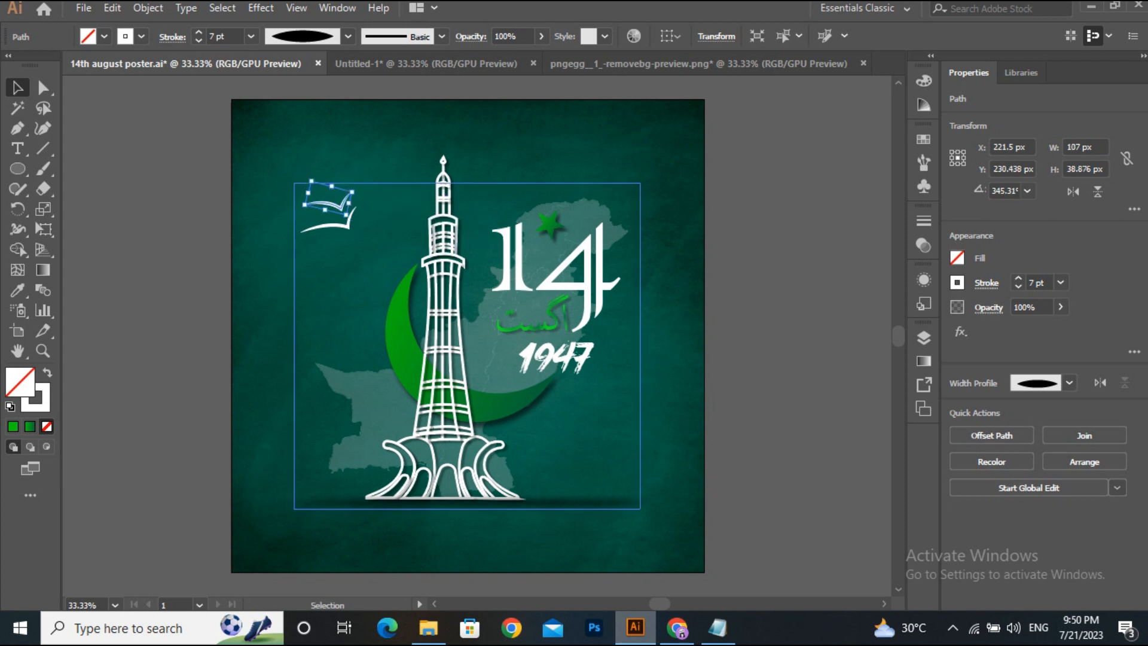
key("Down")
key("Down")
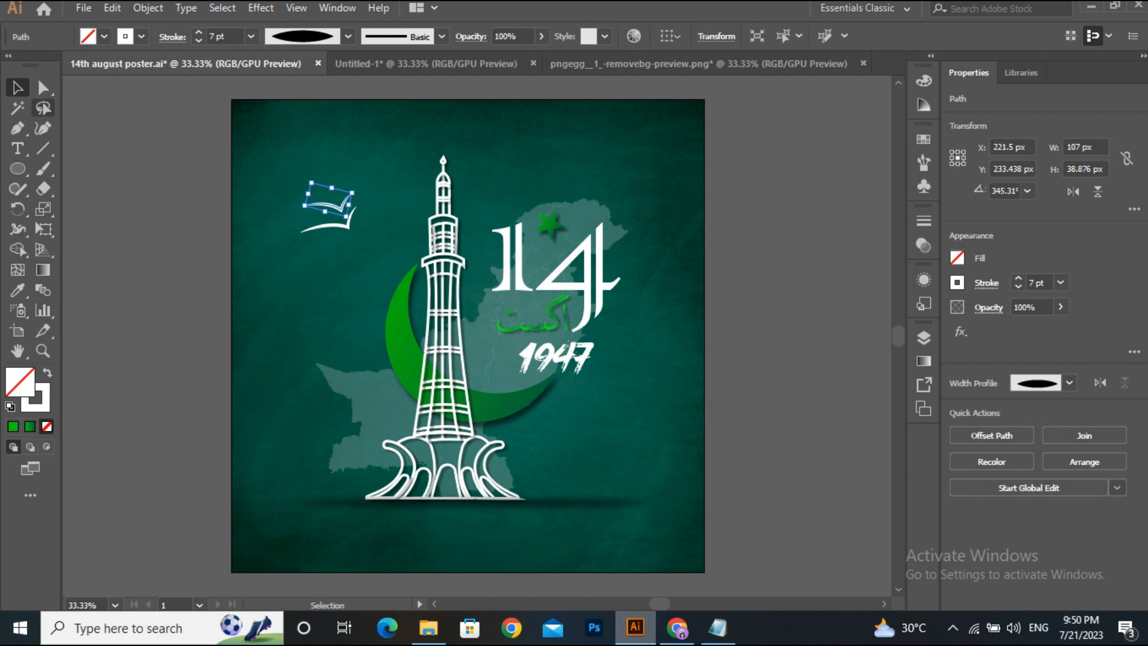
key("Down")
key("Down")
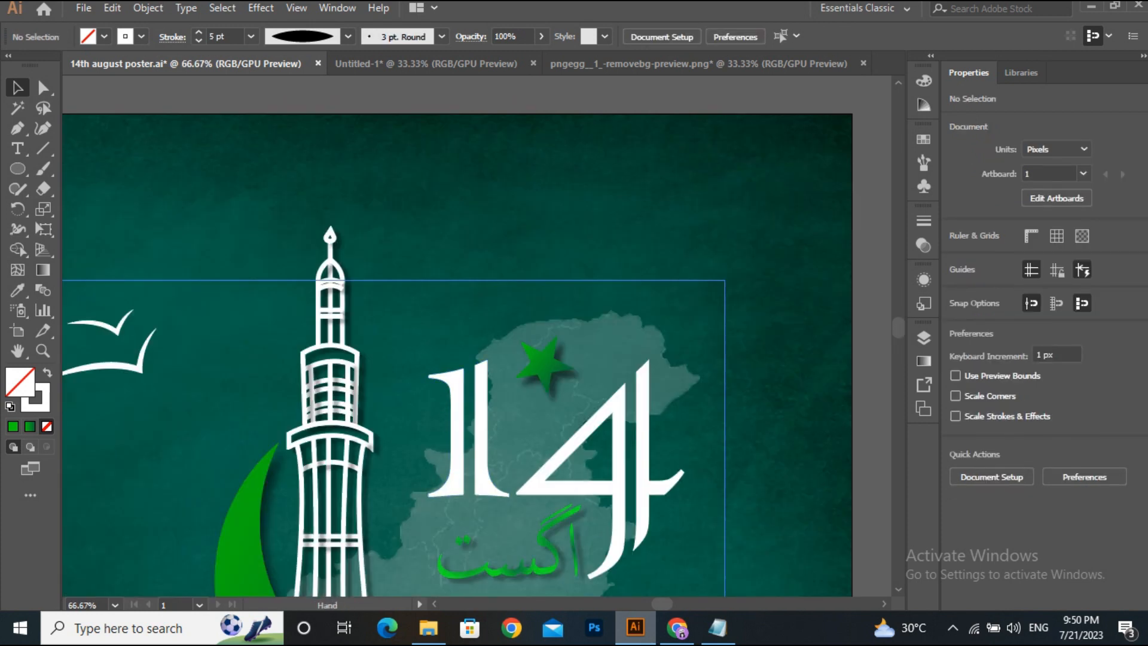
Place a vertically mirrored copy of both birds above the map's upper end, reduced to about 87 × 55 px.
left_click_drag(419, 359, 550, 357)
left_click(257, 320)
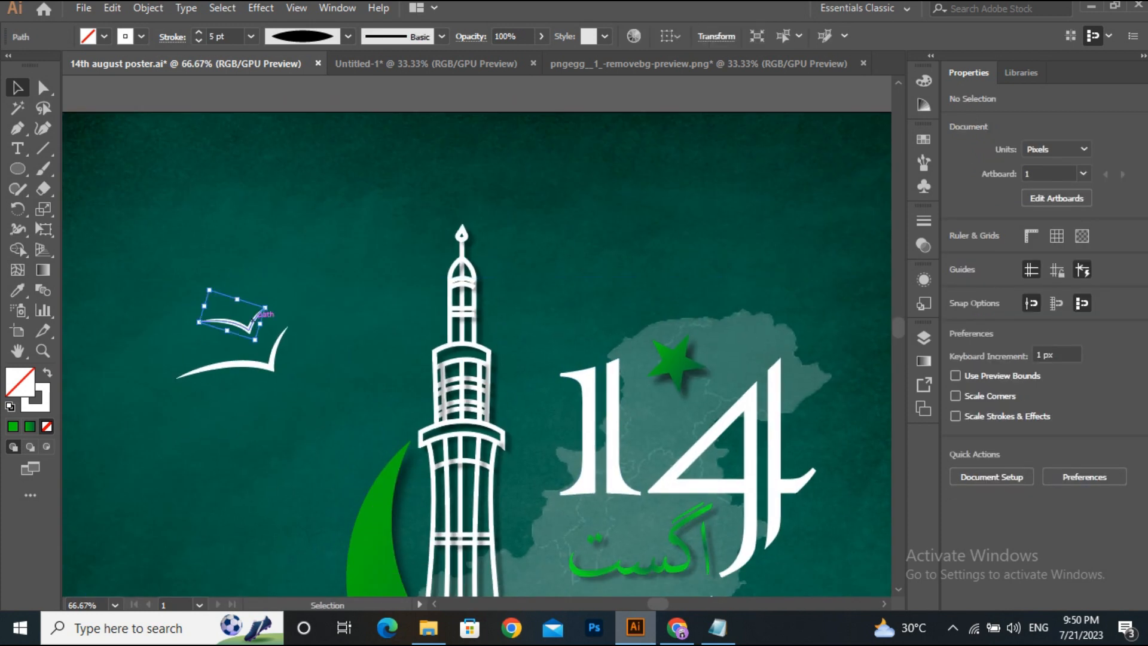
left_click(272, 359, "shift")
right_click(266, 350)
mouse_move(317, 246)
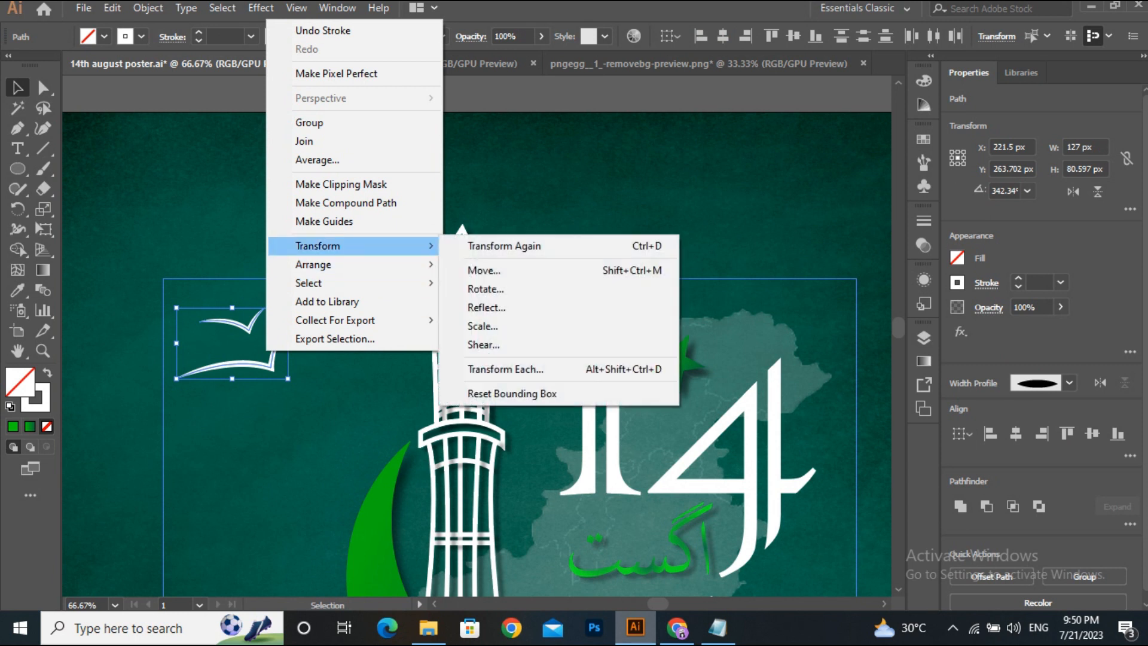
left_click(478, 307)
left_click(869, 395)
left_click_drag(276, 374, 674, 294)
left_click_drag(680, 237, 662, 247)
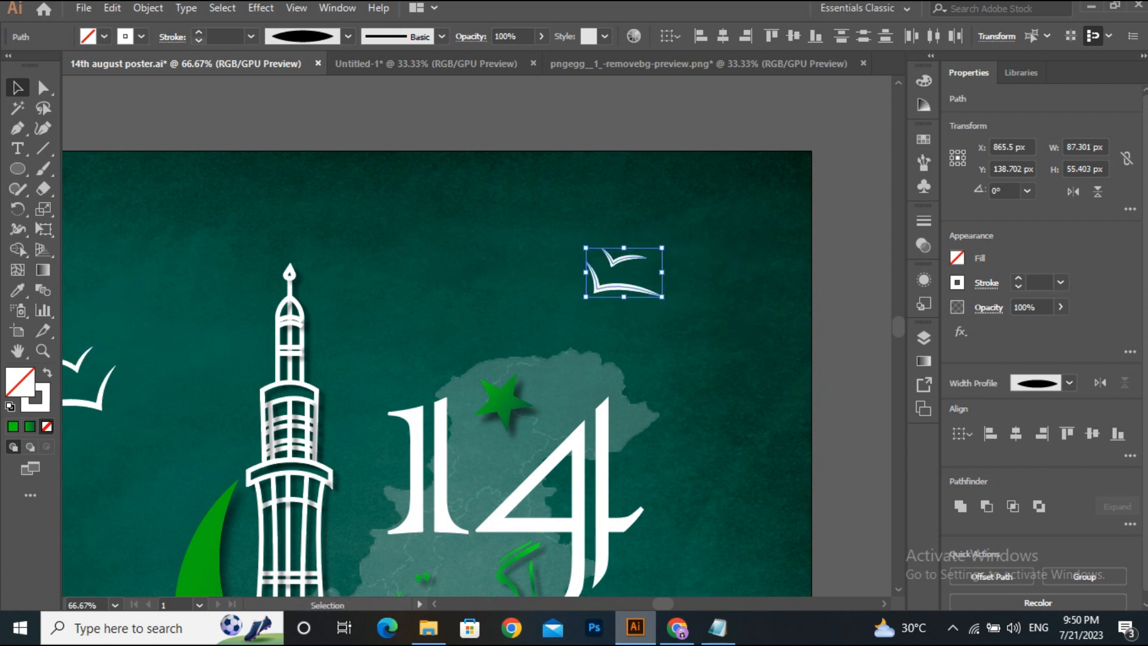
Tilt the larger bird of the mirrored pair and shift it slightly right below the smaller one.
left_click(688, 272)
left_click(625, 286)
left_click_drag(672, 260, 667, 247)
left_click_drag(631, 285, 650, 293)
Reflect the larger bird across the vertical axis and nudge it left and up toward the smaller bird.
right_click(656, 293)
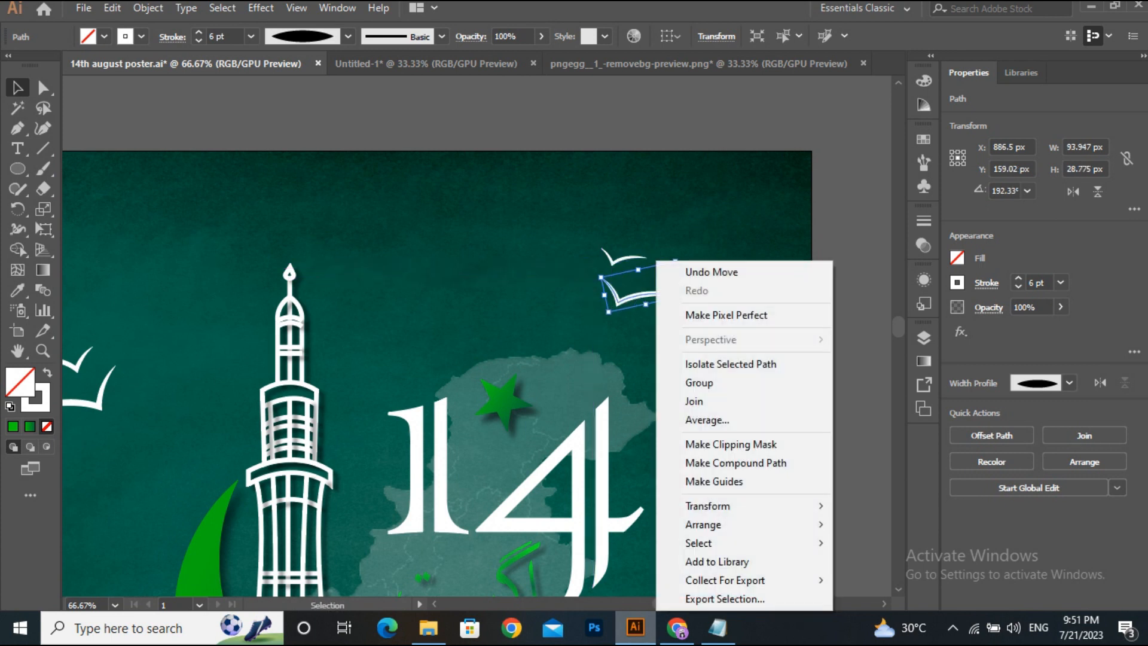
mouse_move(777, 505)
left_click(867, 421)
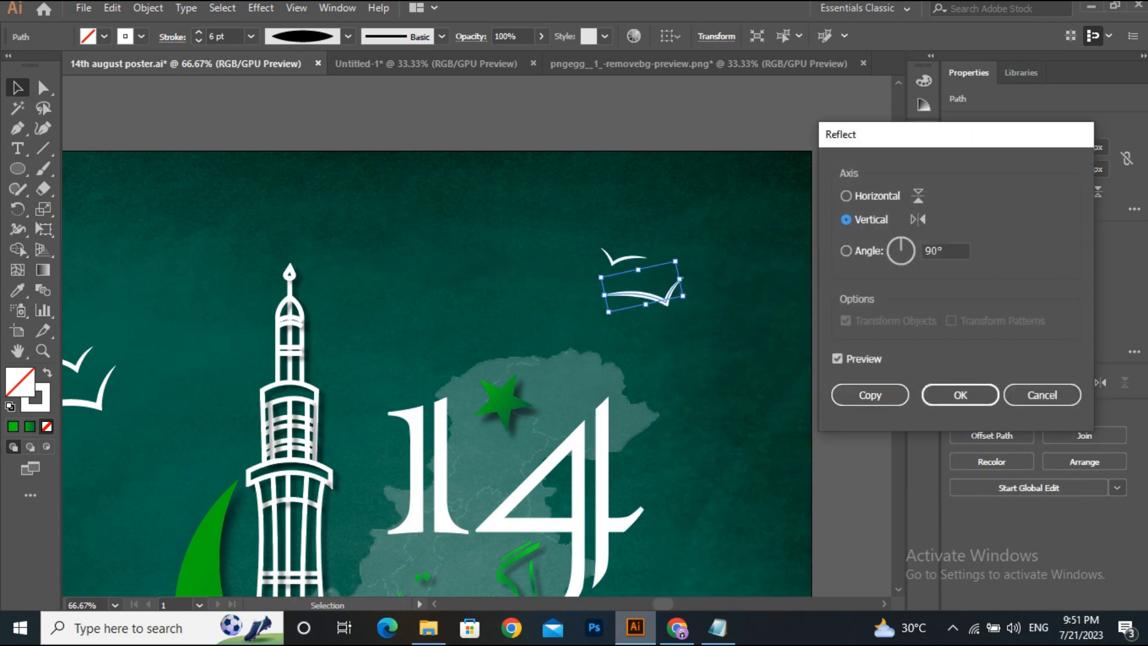
key("Return")
key("Left")
key("Left")
key("Left")
key("Left")
key("Left")
key("Left")
key("Left")
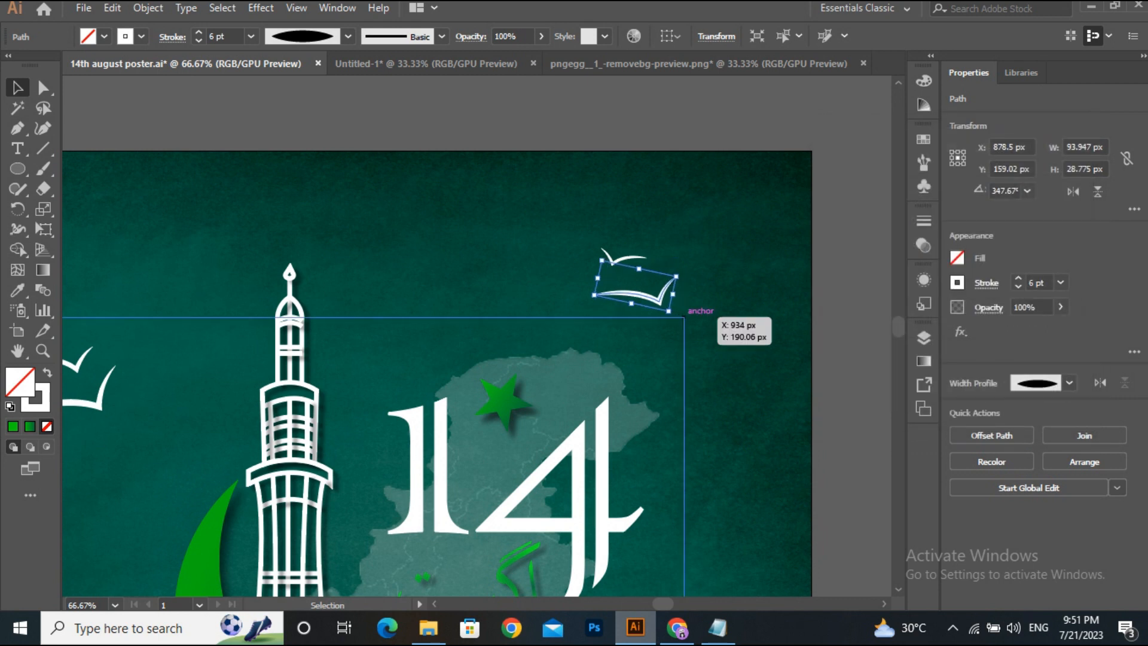
key("Up")
key("Up")
key("Up")
Select both birds above the map and scale the pair down slightly.
left_click(684, 317)
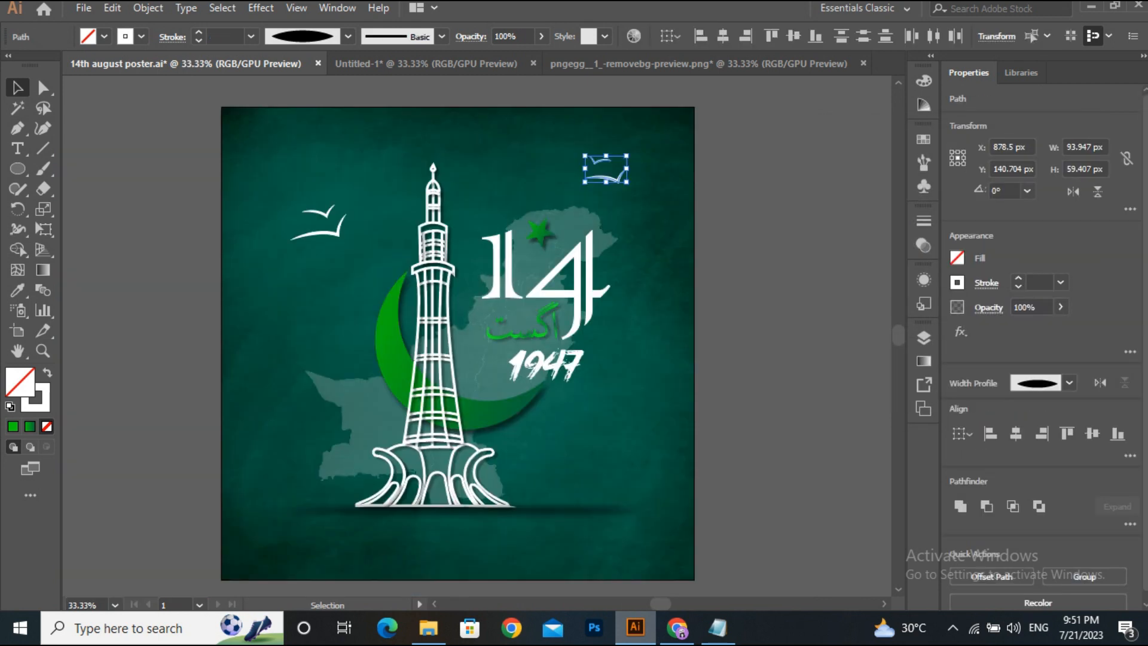
left_click_drag(627, 156, 620, 160)
key("ctrl+shift+a")
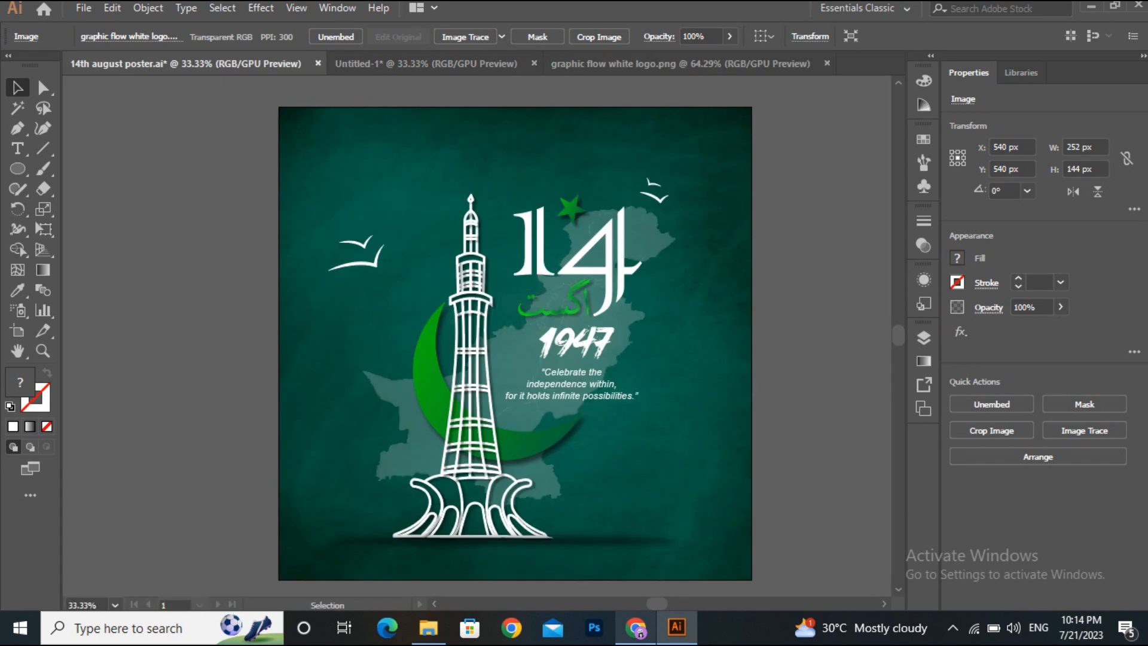
Move the white logo image to the poster's upper-left area and enlarge it to about 560 × 320 px.
left_click_drag(586, 314, 584, 129)
left_click(584, 128)
left_click_drag(402, 221, 359, 159)
left_click_drag(528, 263, 479, 236)
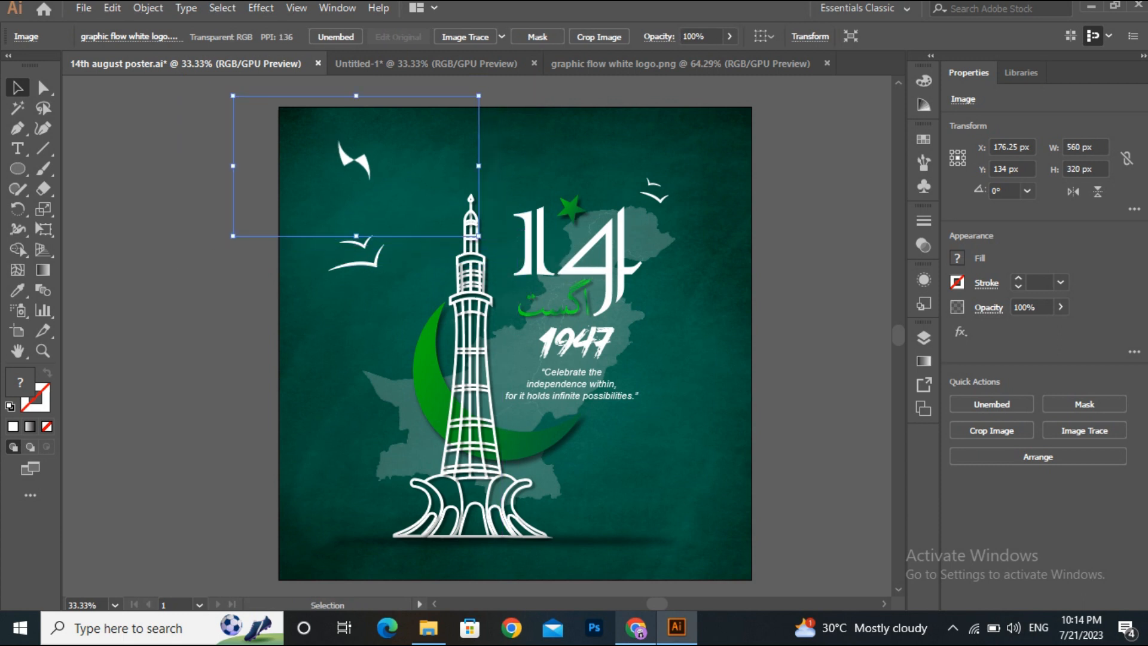
Rotate the logo image about 18°, enlarge it slightly, and nudge it further into the poster's upper-left corner.
mouse_move(479, 96)
left_mouse_down()
mouse_move(502, 128)
mouse_move(507, 114)
mouse_move(486, 89)
left_mouse_up()
left_click_drag(386, 151, 362, 138)
key("Up")
key("Up")
key("Up")
key("Up")
key("Up")
key("Up")
key("Up")
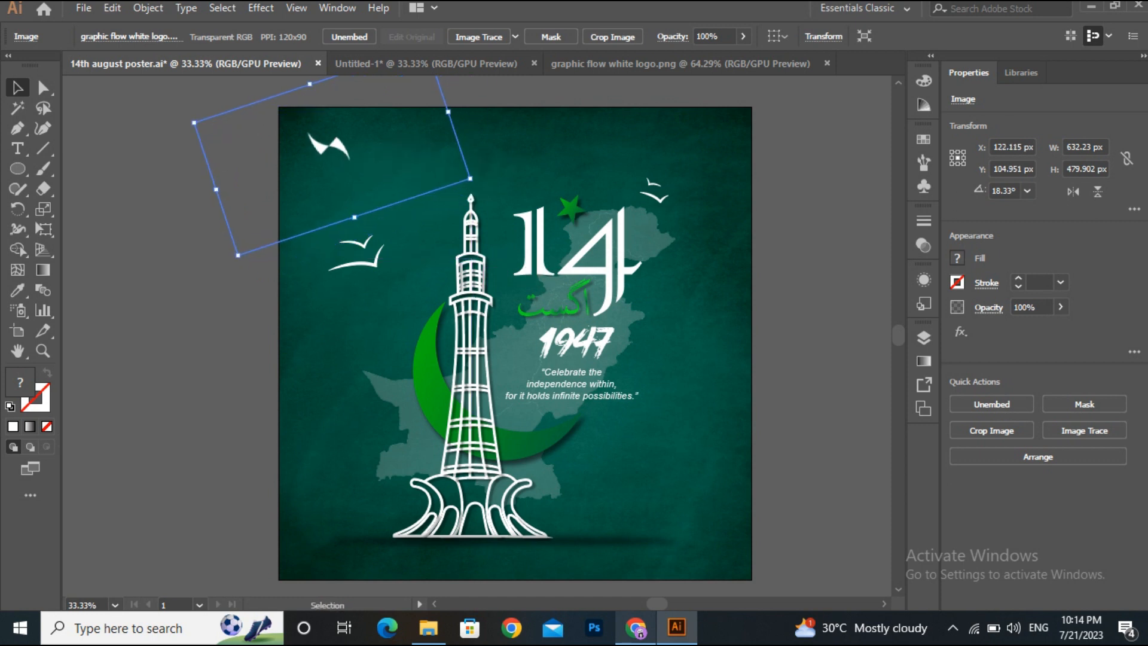
key("Left")
key("Left")
key("Left")
key("Left")
key("Left")
key("Left")
key("Up")
key("Up")
key("Up")
key("Up")
key("Up")
key("Left")
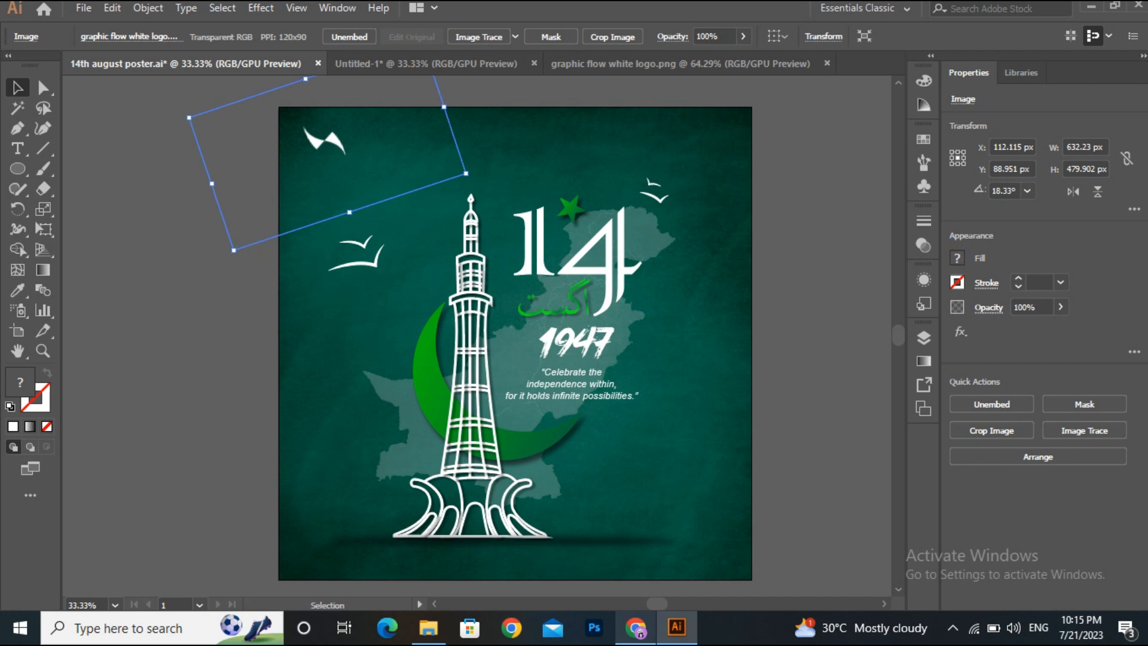
key("ctrl+shift+a")
Apply a black Multiply drop shadow to the 14 numerals with 35% opacity, 7 px X offset and 2 px blur.
left_click(526, 239)
left_click(261, 8)
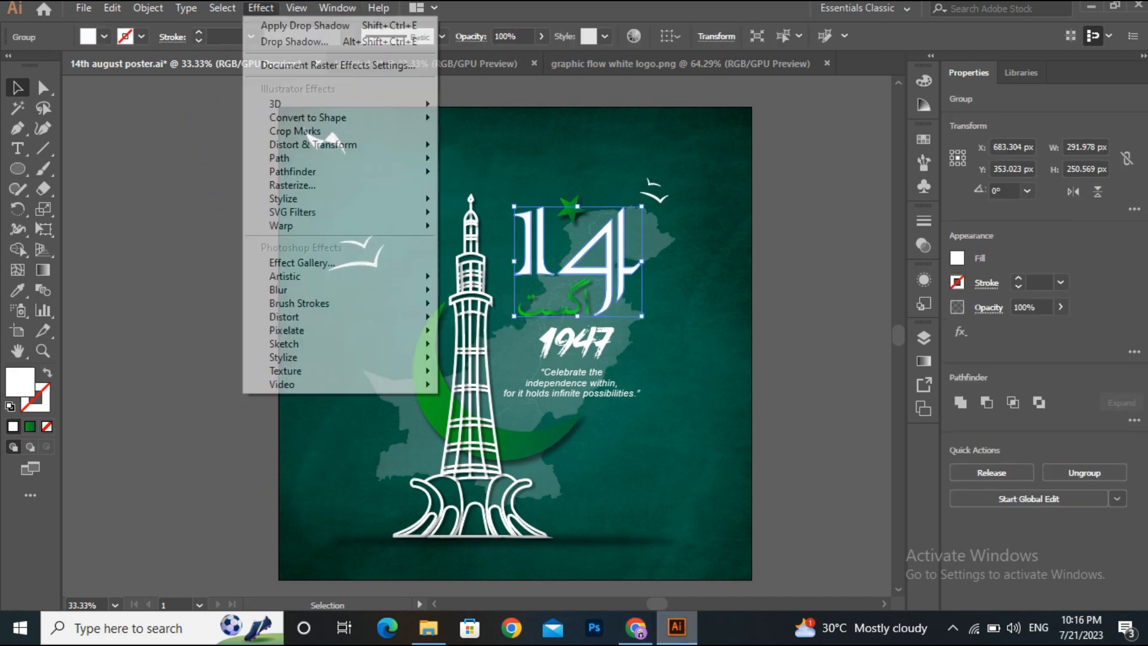
mouse_move(311, 198)
left_click(496, 201)
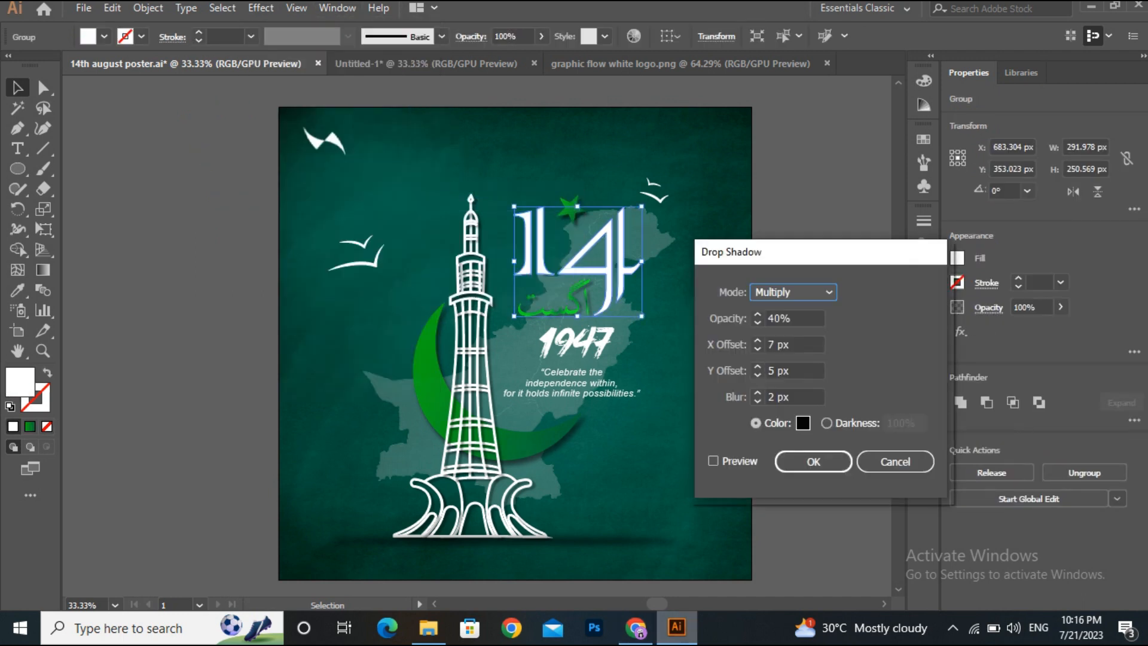
left_click(713, 461)
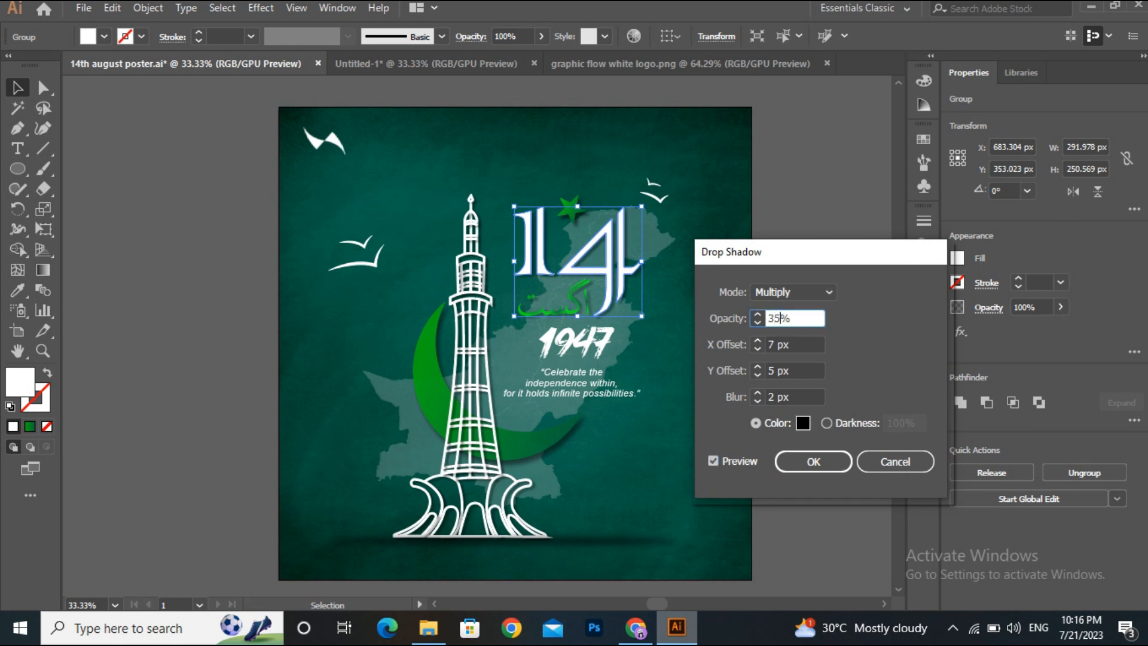
double_click(770, 370)
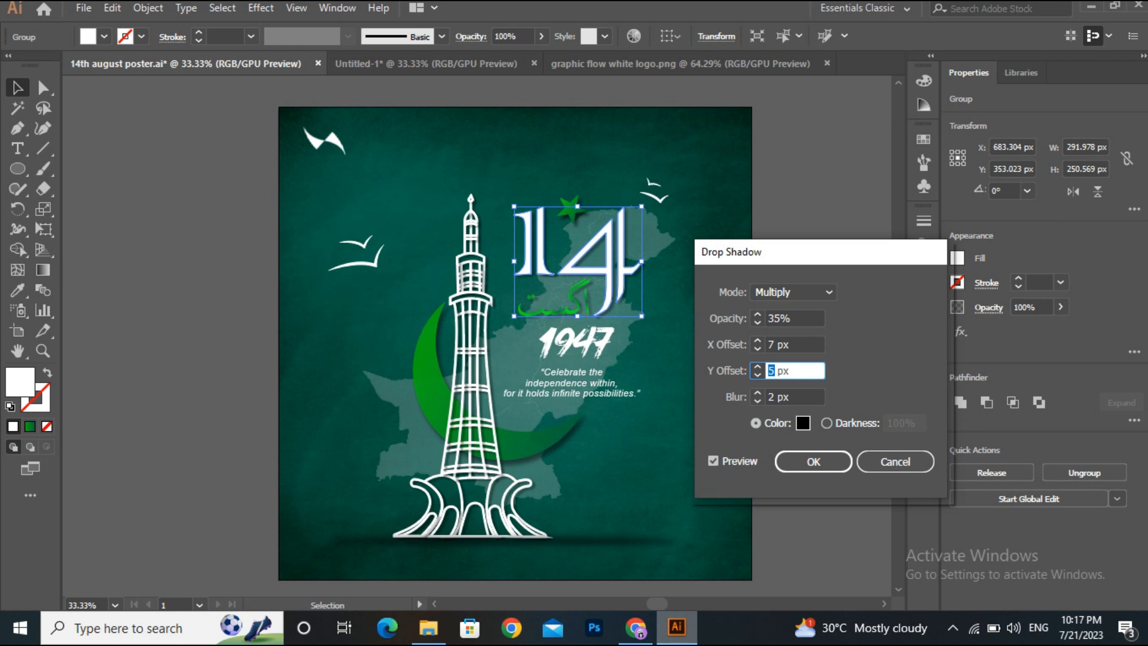
key("Return")
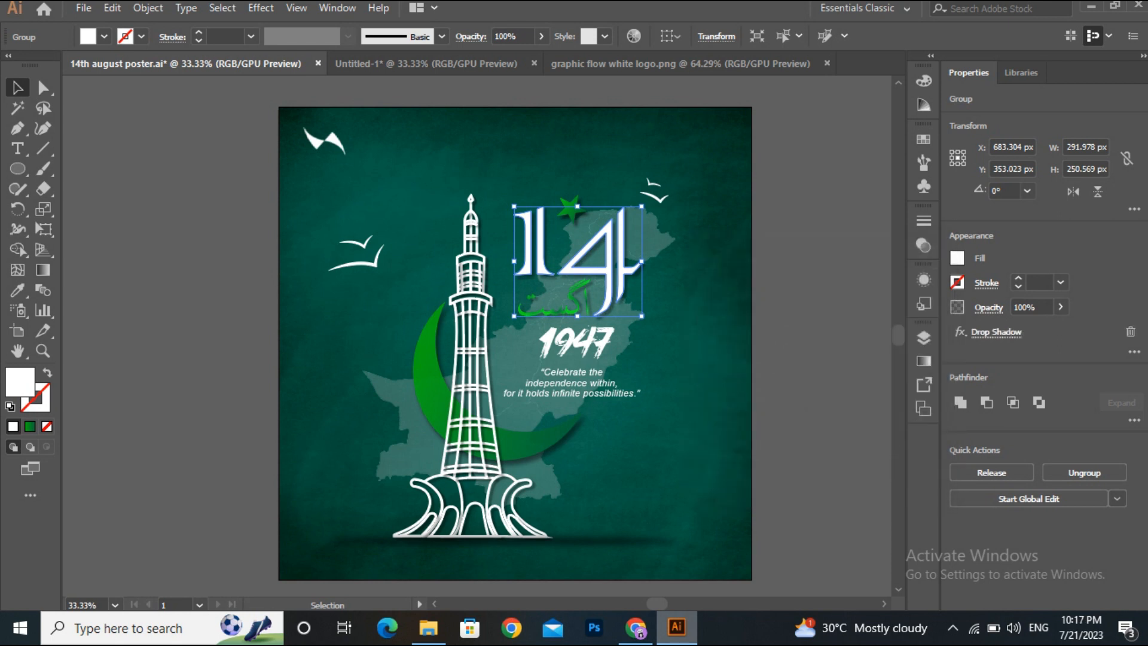
key("ctrl+shift+a")
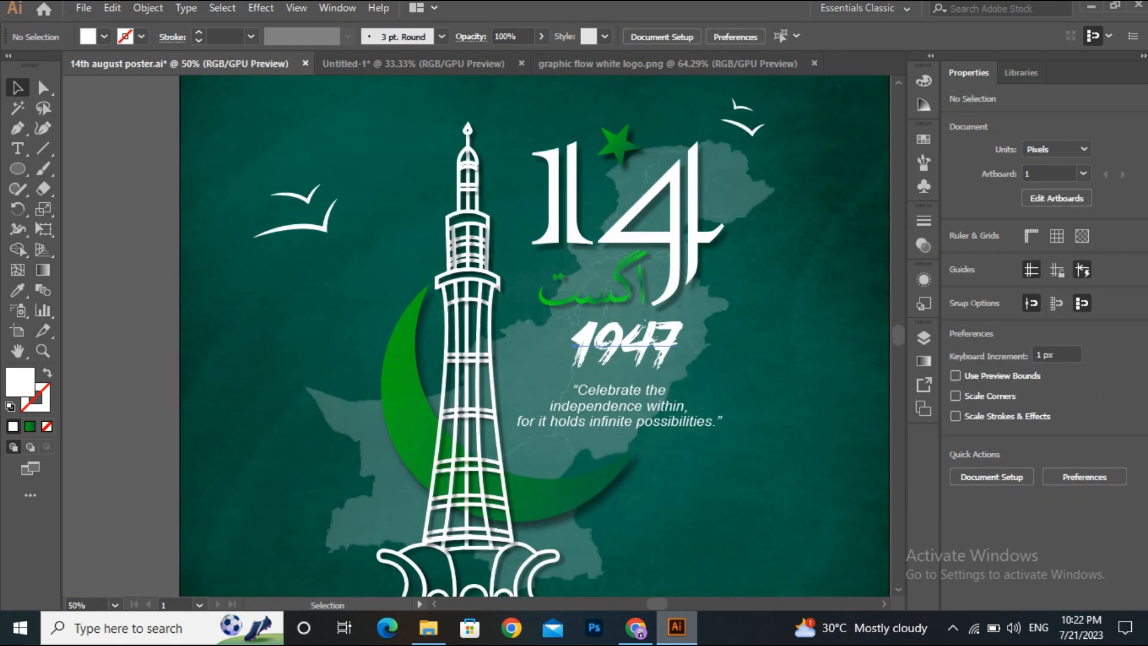
Apply a black Multiply drop shadow to the 1947 text with 28% opacity, 7 px X offset, 9 px Y offset and 2 px blur.
left_click(625, 344)
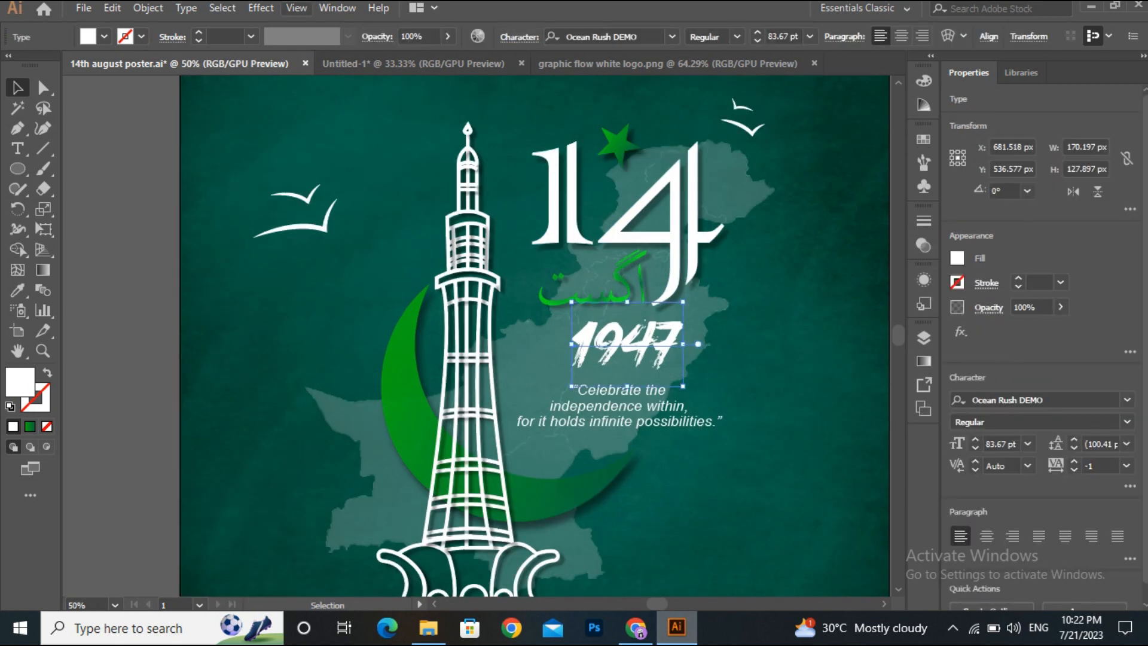
left_click(261, 8)
left_click(478, 198)
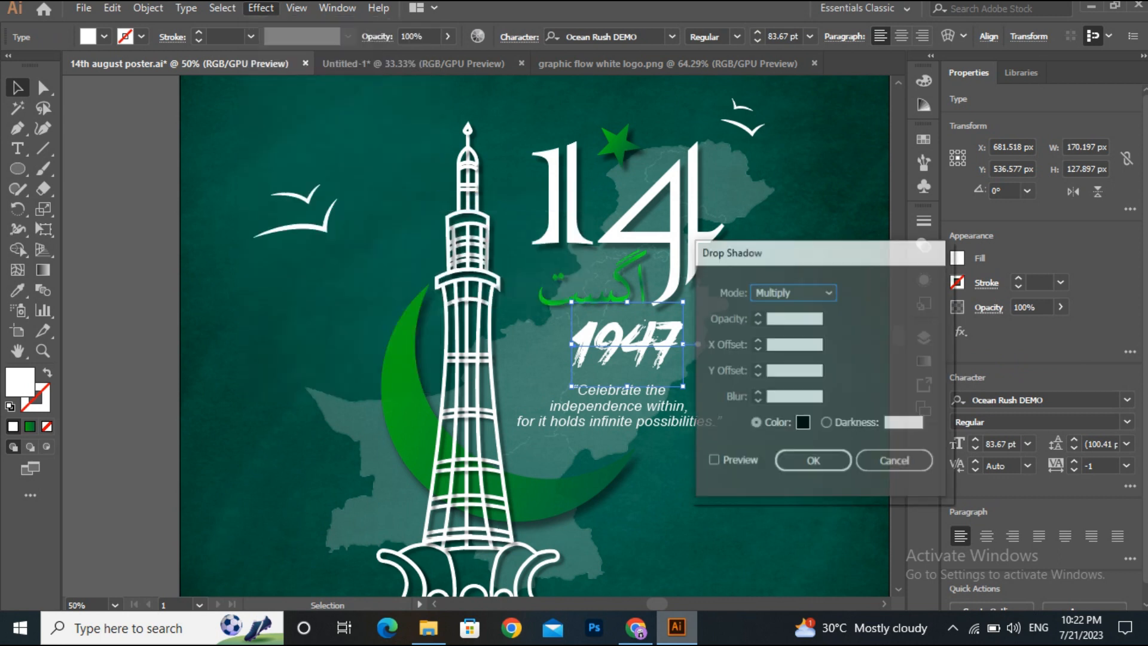
left_click(713, 460)
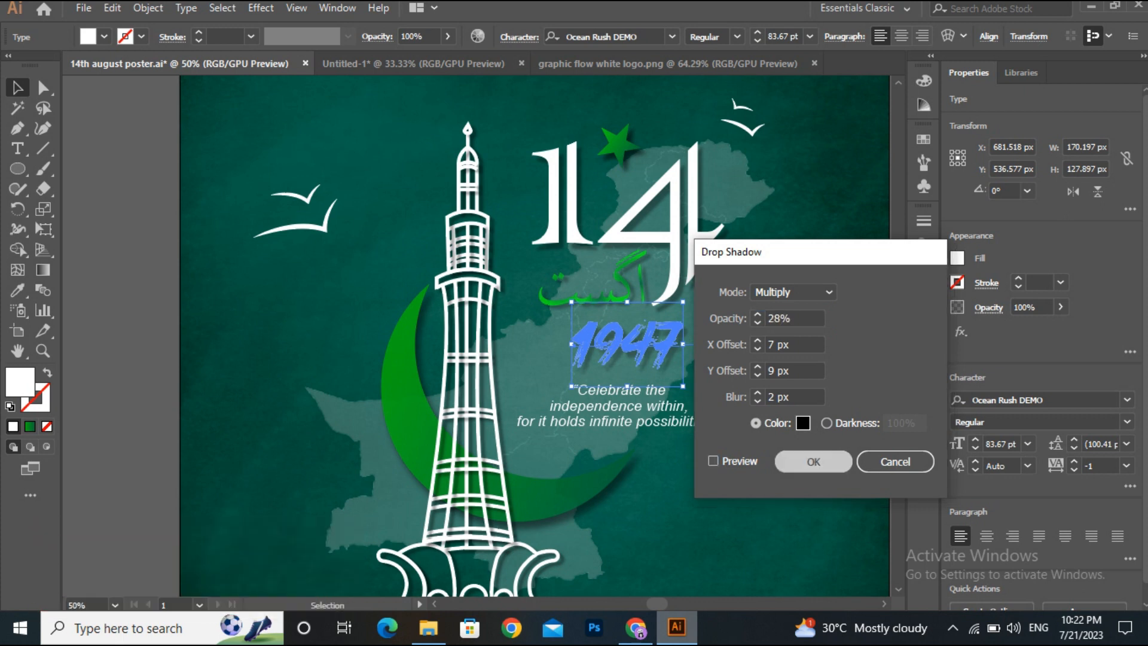
key("Return")
key("ctrl+shift+a")
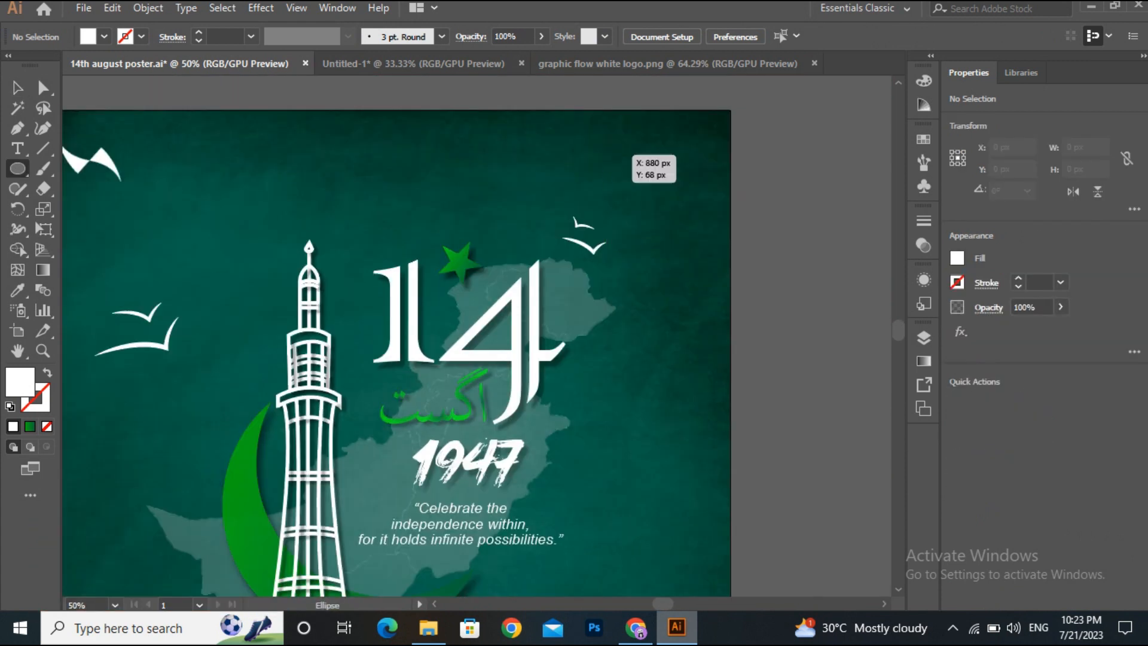
Draw a white 16 × 16 px circle above the pair of birds near the poster's upper-right corner.
left_click_drag(597, 162, 608, 172)
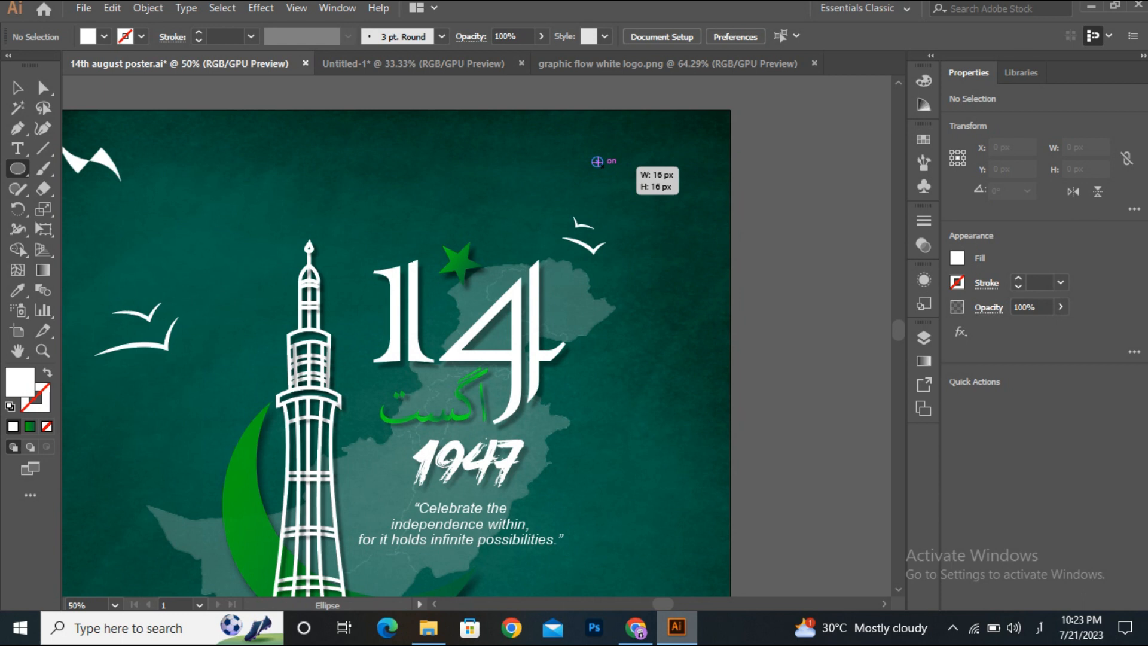
key("v")
key("ctrl+shift+a")
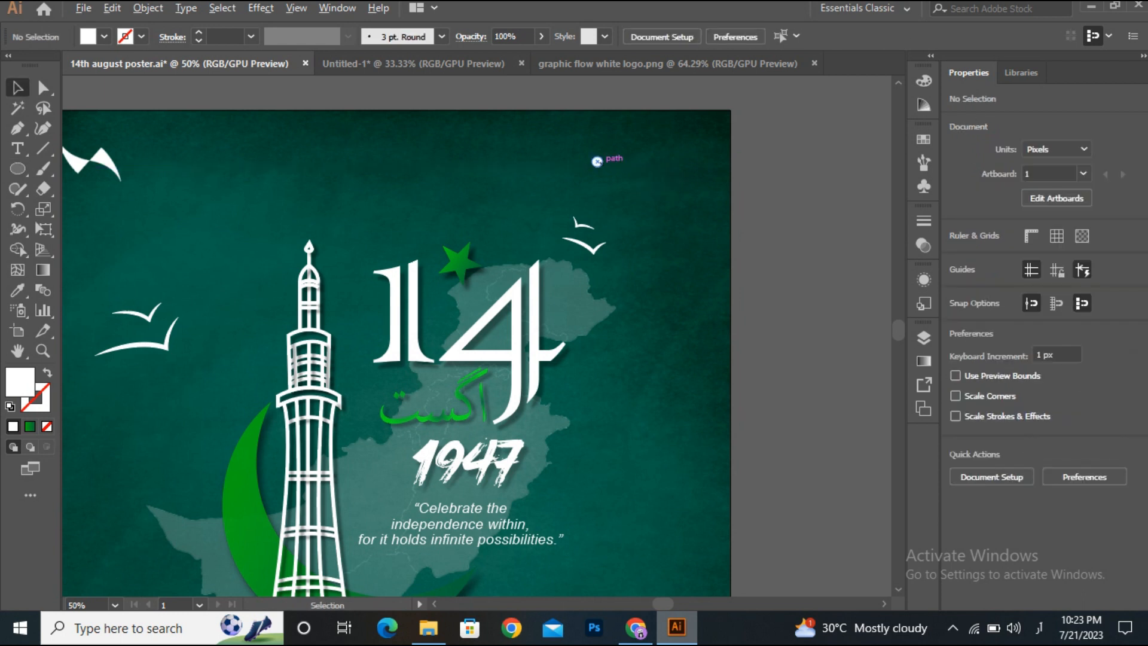
Duplicate the circle downward into an evenly spaced vertical column of five dots, and move the column slightly right.
left_click_drag(598, 162, 597, 202)
left_click_drag(597, 202, 597, 241)
left_click(597, 223, "shift")
left_click(597, 202, "shift")
left_click(597, 182, "shift")
left_click_drag(597, 161, 622, 182)
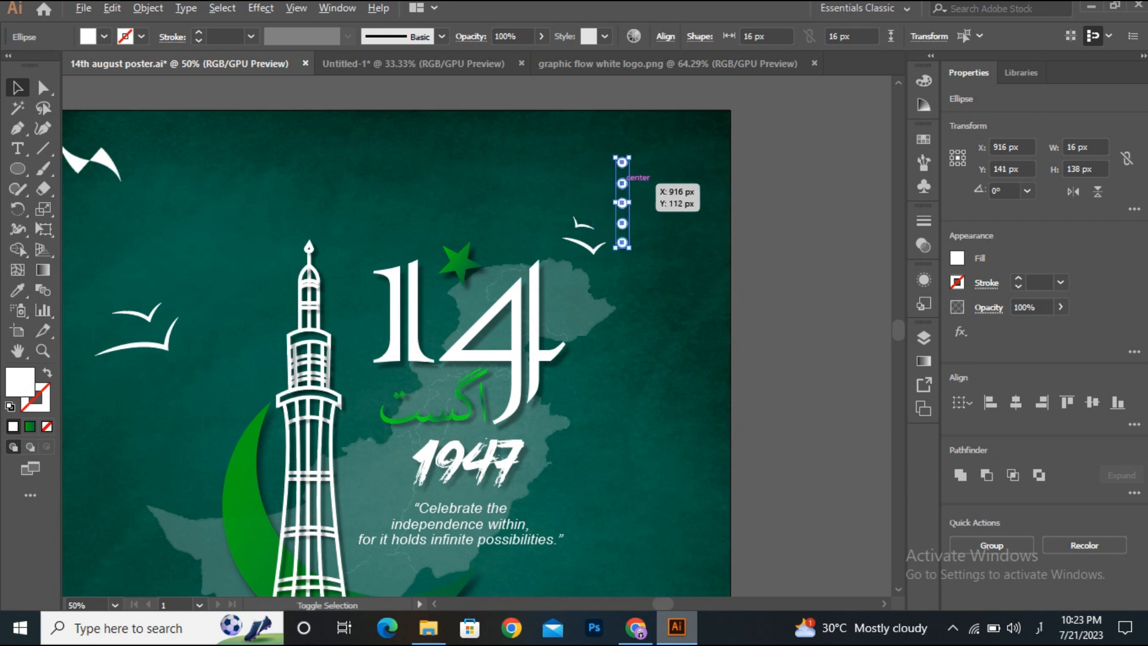
Duplicate the dot column to its right, staggered one dot lower.
key("alt+shift")
key("alt+shift")
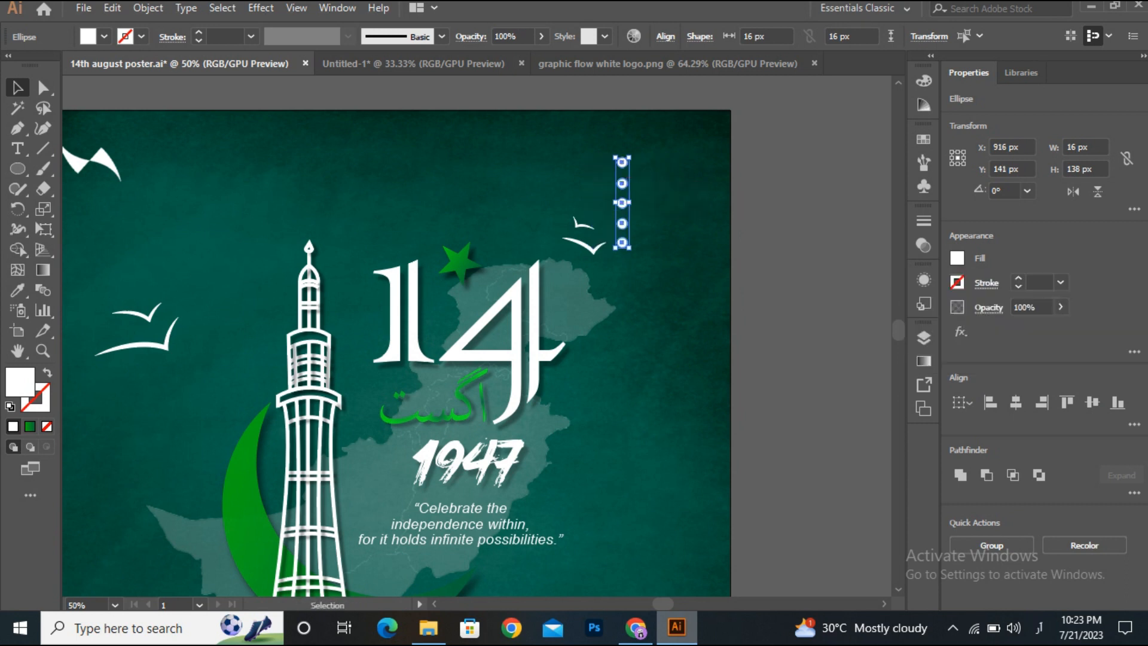
left_click_drag(622, 183, 639, 204)
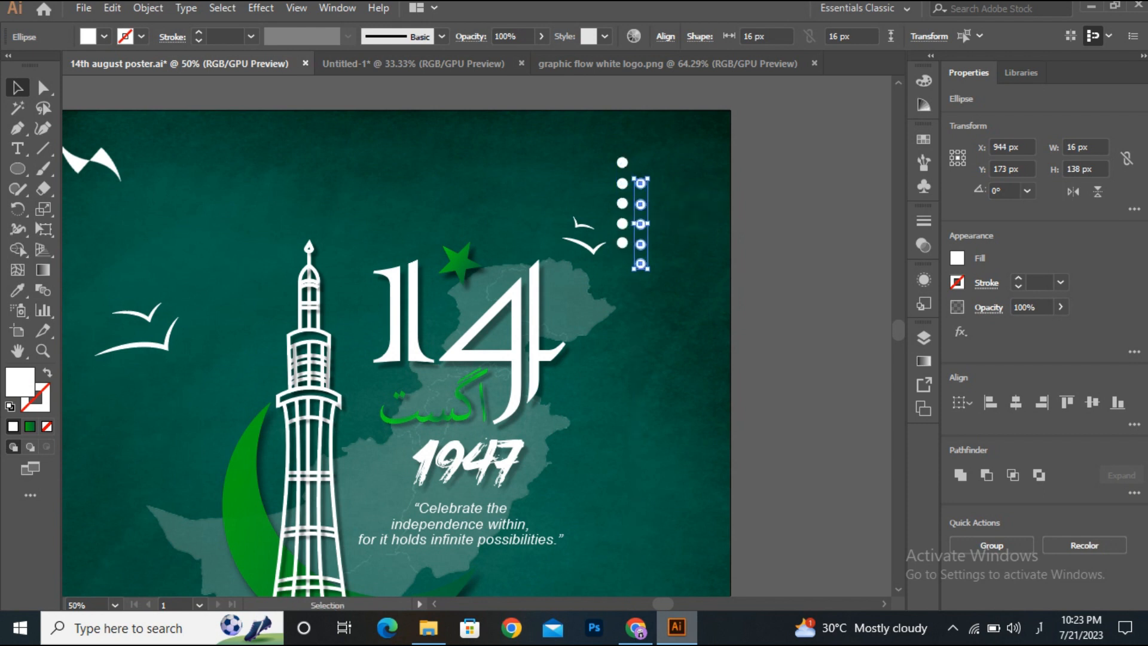
key("ctrl+shift+a")
Shrink both dot columns together and move them closer to the poster's right edge.
left_click_drag(621, 140, 659, 270)
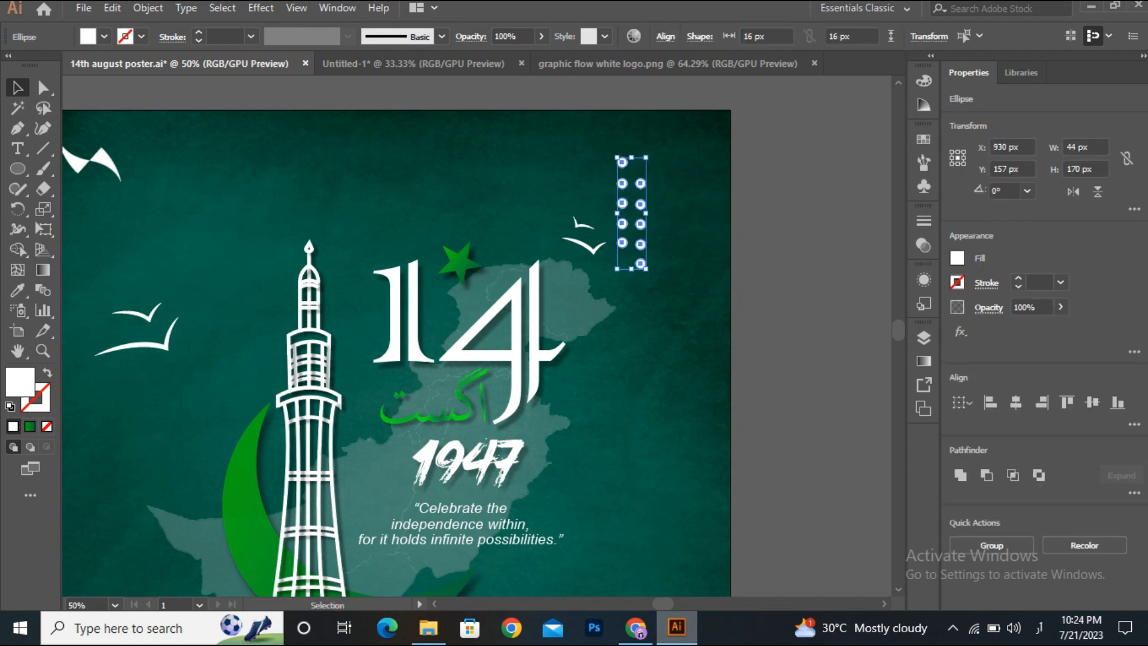
left_click_drag(646, 157, 678, 166)
key("ctrl+shift+a")
key("ctrl+plus")
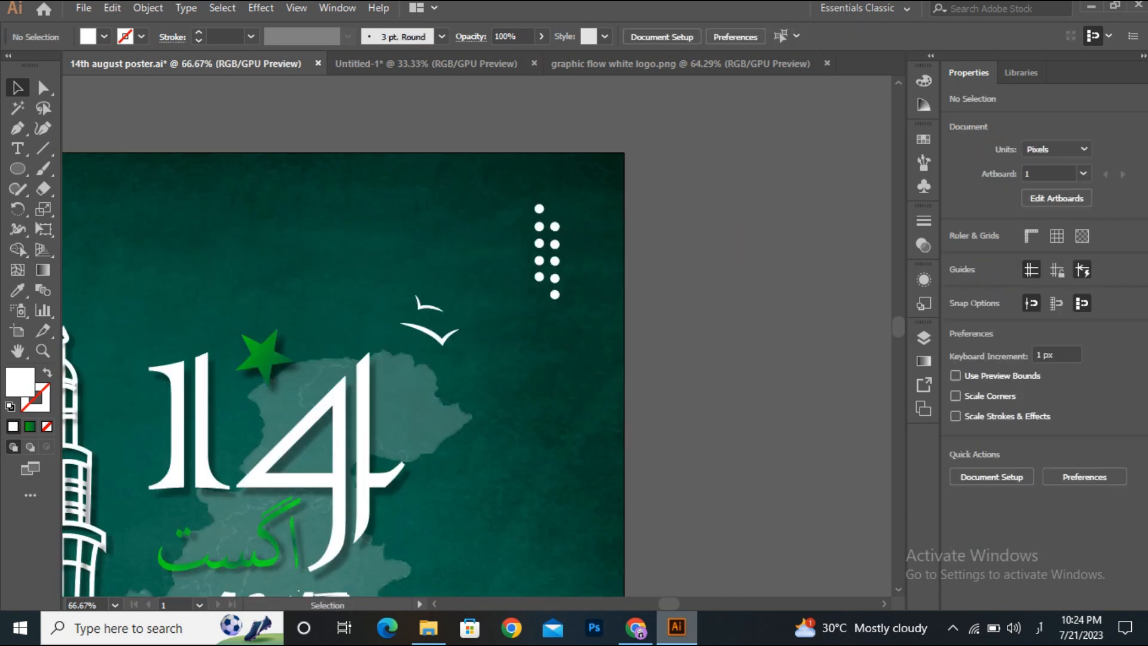
Rotate the dot pattern into two horizontal rows, shrink it, and place it in the poster's upper-right corner.
left_click_drag(593, 335, 593, 335)
left_click_drag(559, 204, 560, 299)
left_click_drag(566, 243, 562, 193)
left_click_drag(562, 192, 537, 223)
key("ctrl+shift+a")
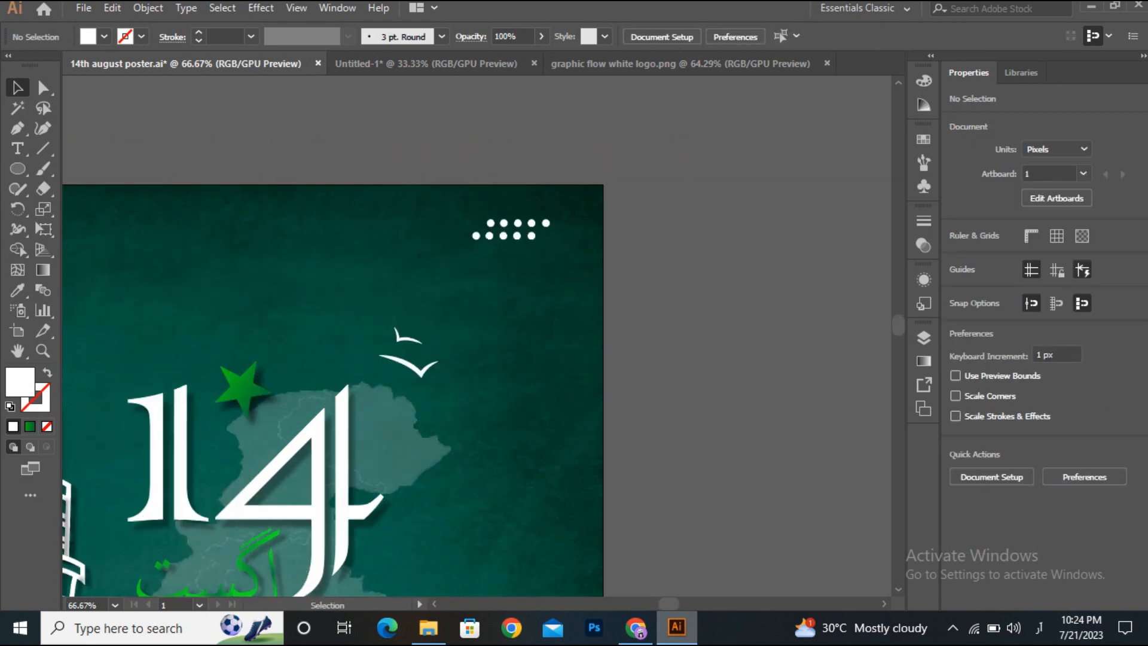
Recolor the two rows of dots in the poster's upper-right corner from the swatches with a light gray fill.
left_click(957, 258)
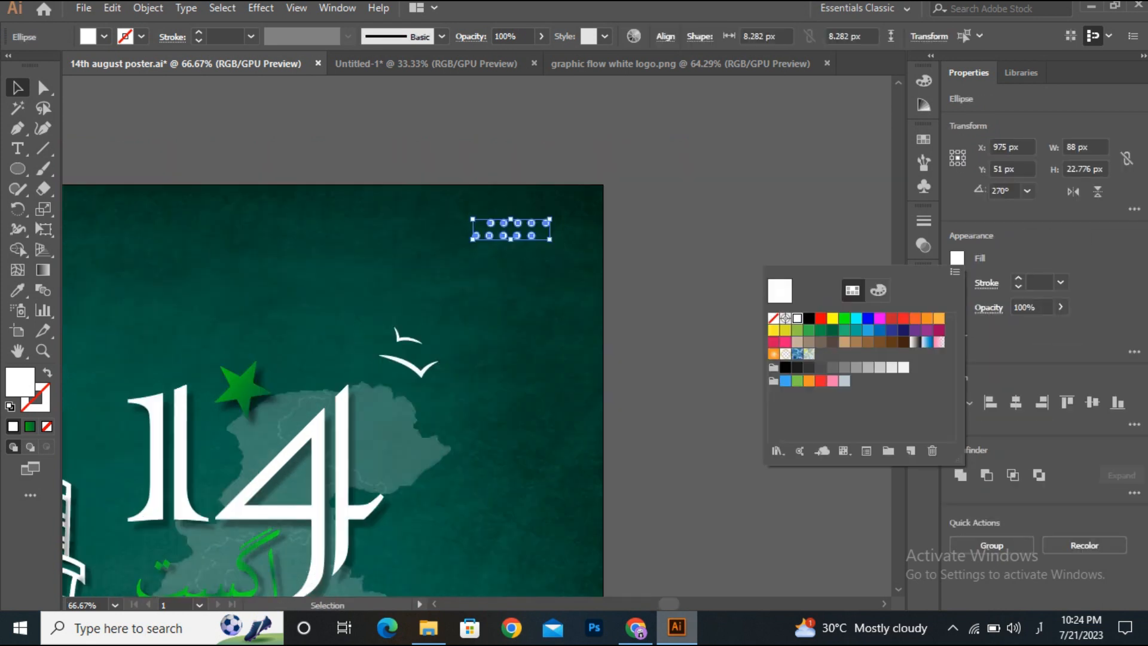
left_click(845, 367)
key("ctrl+shift+a")
left_click_drag(461, 201, 578, 253)
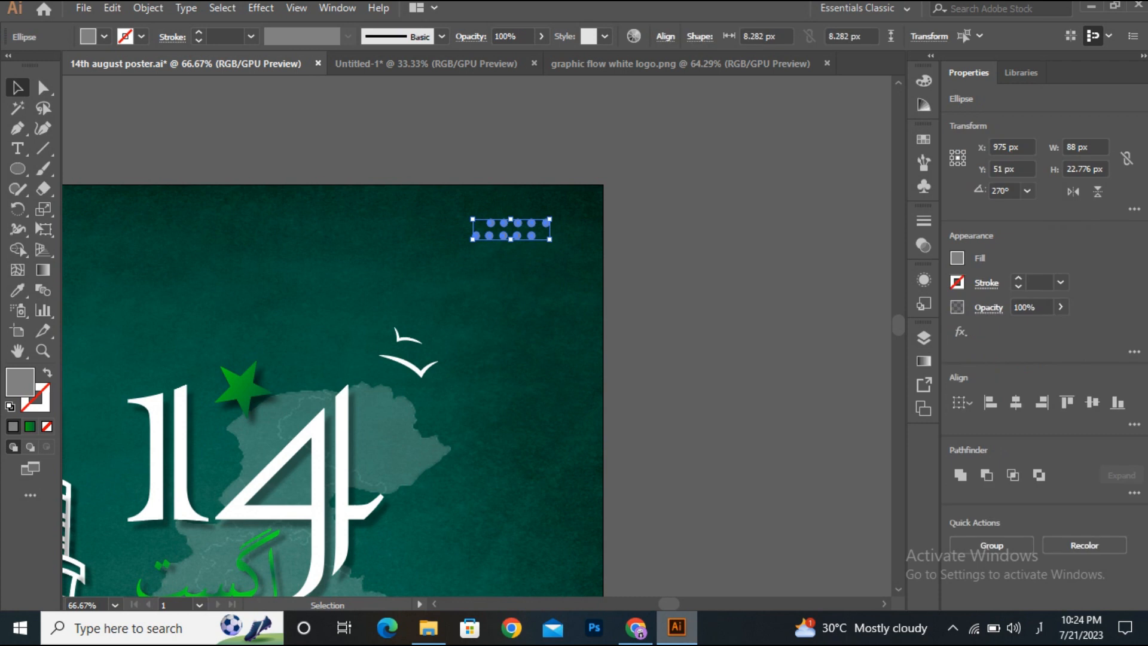
left_click(957, 257)
left_click(886, 367)
key("ctrl+shift+a")
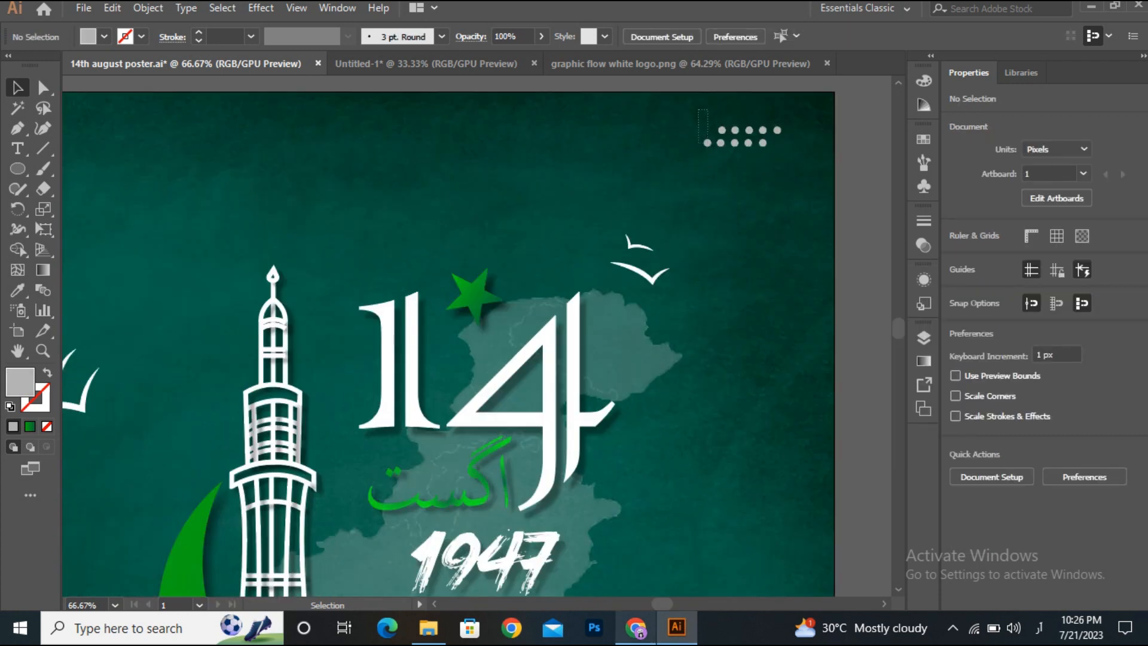
Nudge the dot pattern slightly right, closer to the poster's right edge.
left_click_drag(693, 113, 800, 158)
key("Right")
key("Right")
key("Right")
key("Right")
key("Right")
key("Right")
key("Right")
key("Right")
key("ctrl+shift+a")
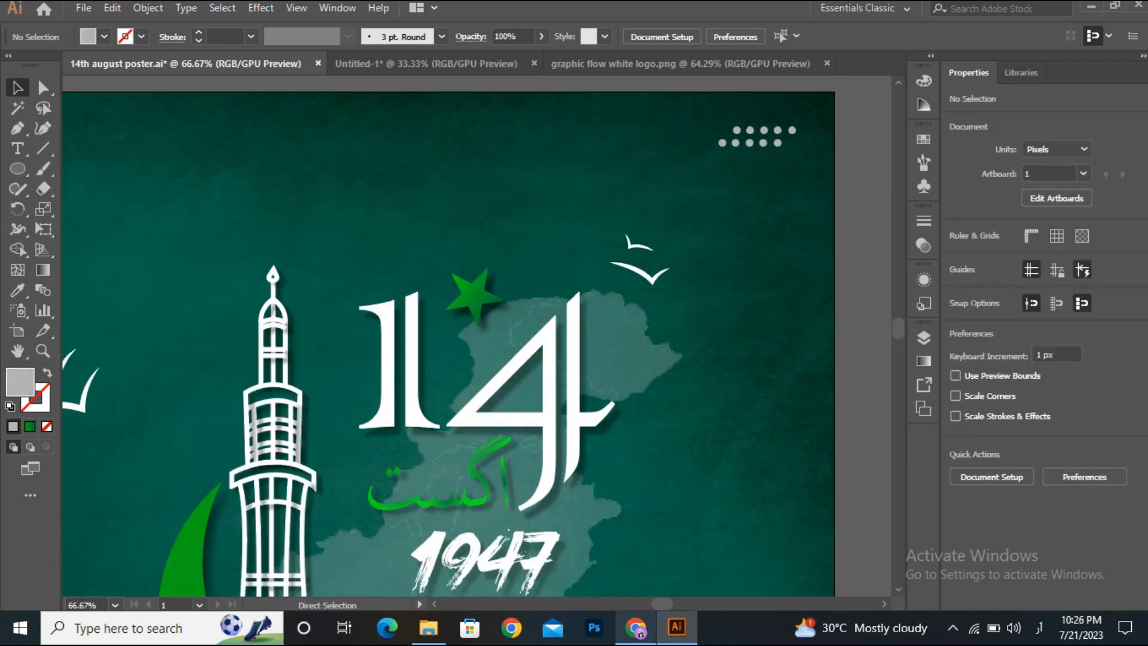
key("ctrl+minus")
key("ctrl+minus")
key("b")
mouse_move(479, 358)
left_mouse_down()
mouse_move(516, 251)
mouse_move(537, 261)
left_mouse_up()
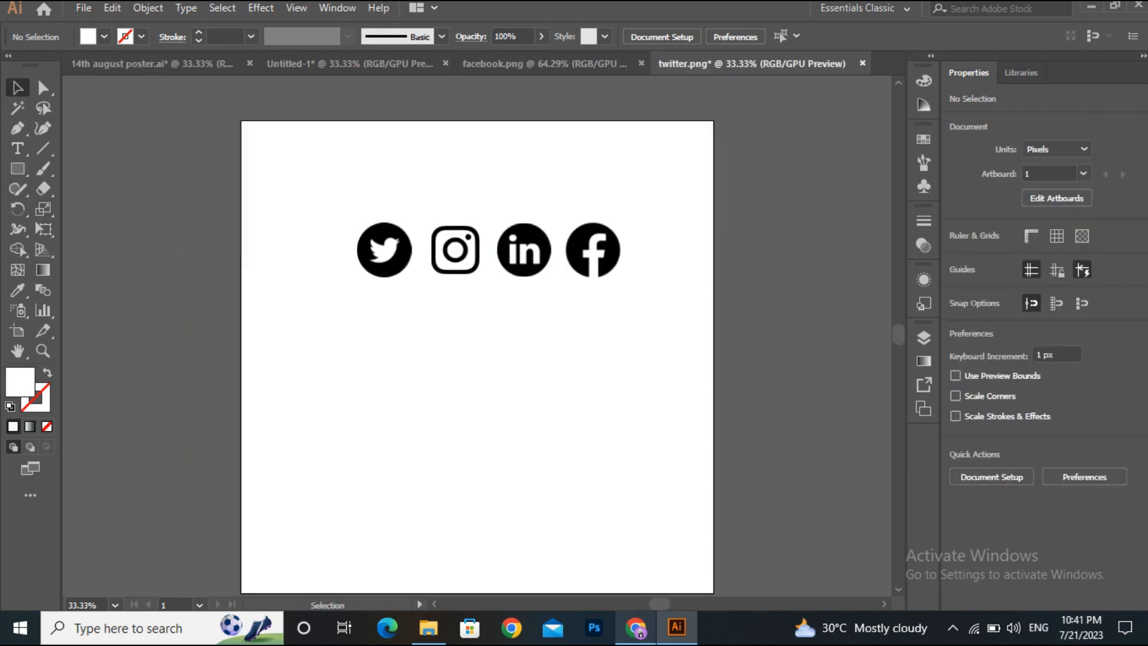
Shrink the row of Twitter, Instagram, LinkedIn and Facebook icons and move it toward the lower-right corner.
key("ctrl+a")
left_click_drag(488, 248, 469, 497)
left_click_drag(626, 460, 577, 484)
left_click_drag(494, 498, 725, 558)
left_click(628, 515)
key("ctrl+shift+a")
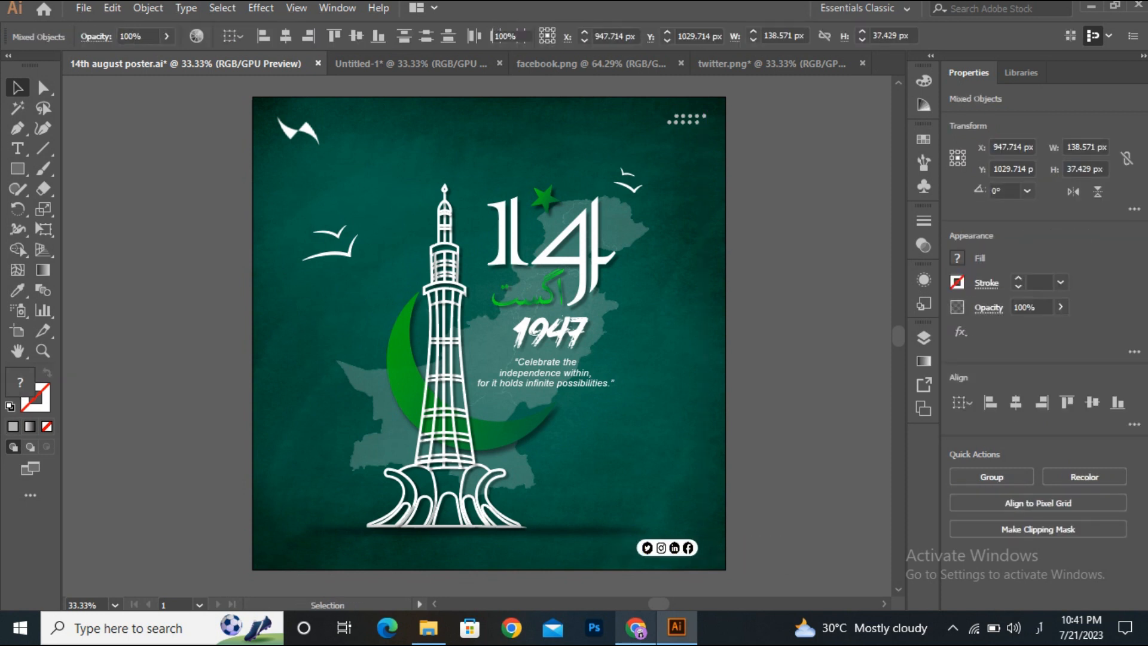
Undo the last resize of the white social icon bar and scale it with its icons to about 150.6 by 35.8 px.
key("ctrl+z")
key("ctrl+equal")
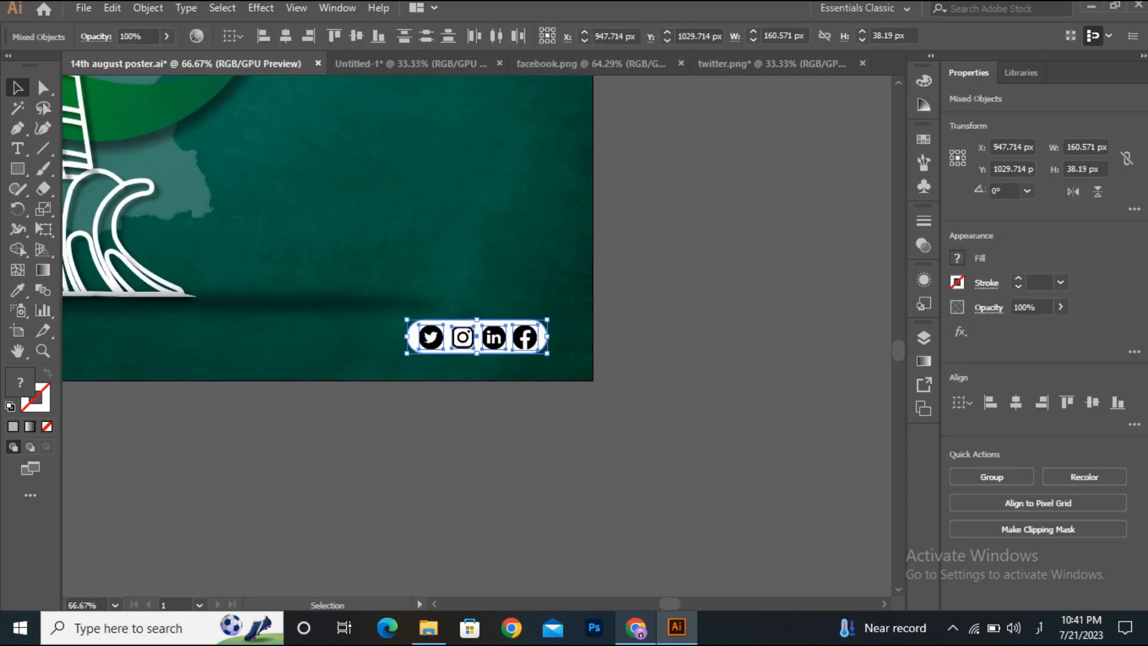
left_click_drag(547, 320, 635, 441)
left_click(553, 308)
key("ctrl+equal")
key("ctrl+equal")
left_click_drag(537, 592, 358, 392)
left_click_drag(270, 417, 630, 442)
Nudge the social icon bar 9 px right and 6 px down toward the poster's lower-right corner.
key("Right")
key("Right")
key("Down")
key("Down")
key("Down")
key("Down")
key("Down")
key("Right")
key("Right")
key("Down")
key("Right")
key("Right")
key("Right")
key("Right")
key("Right")
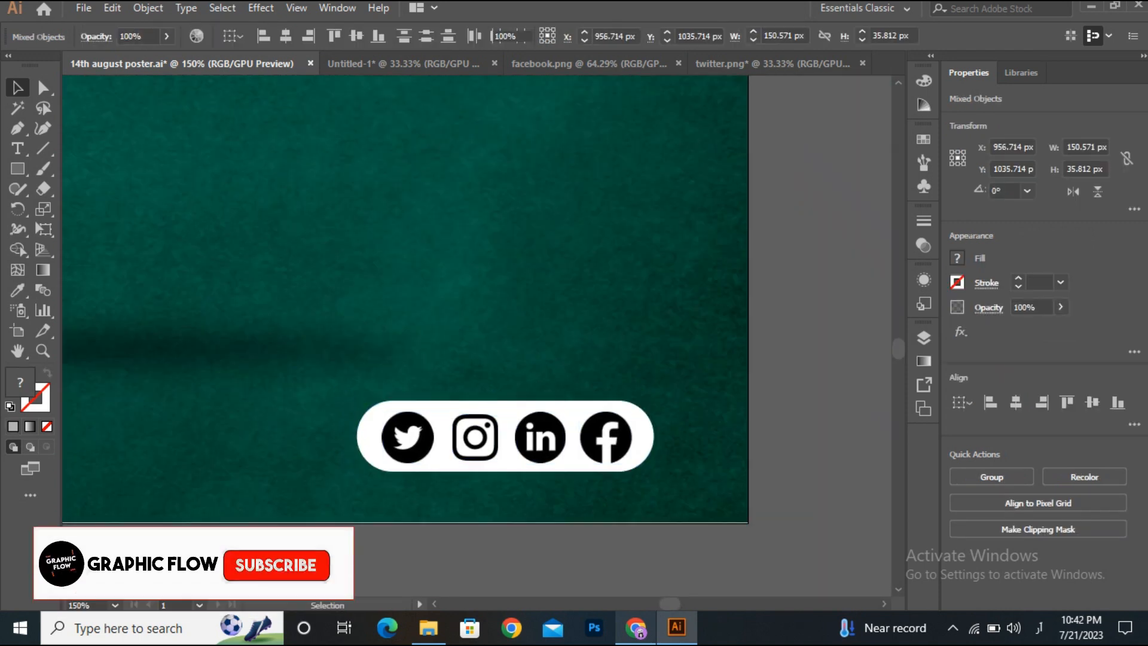
key("ctrl+shift+a")
key("ctrl+minus")
key("ctrl+minus")
key("ctrl+minus")
left_click_drag(371, 227, 598, 436)
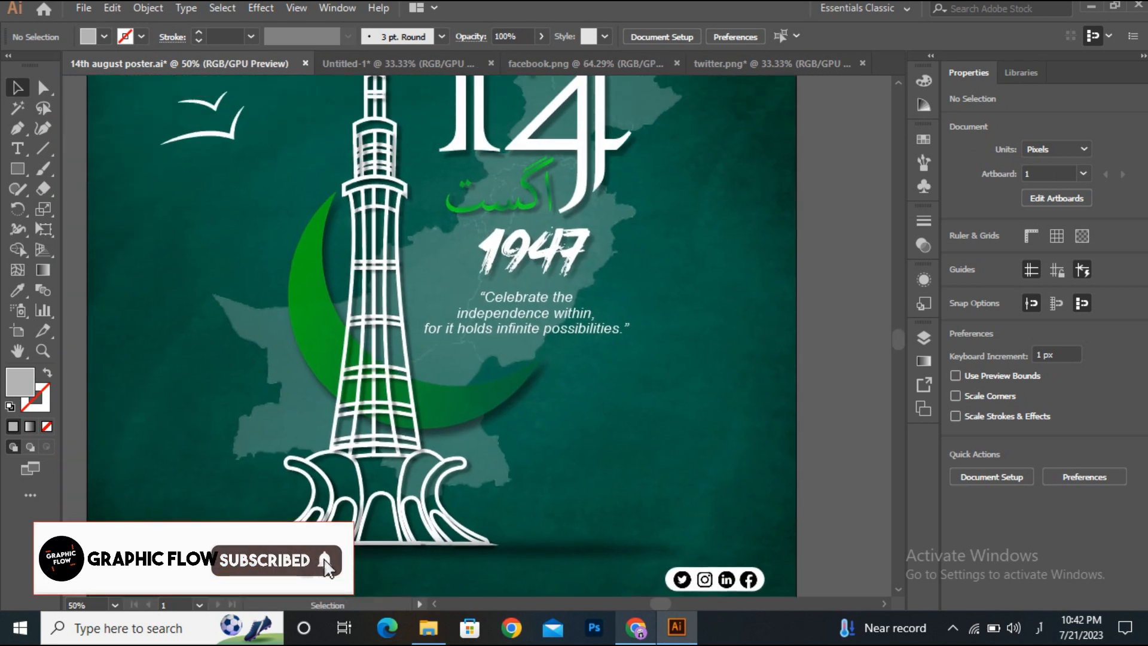
key("ctrl+minus")
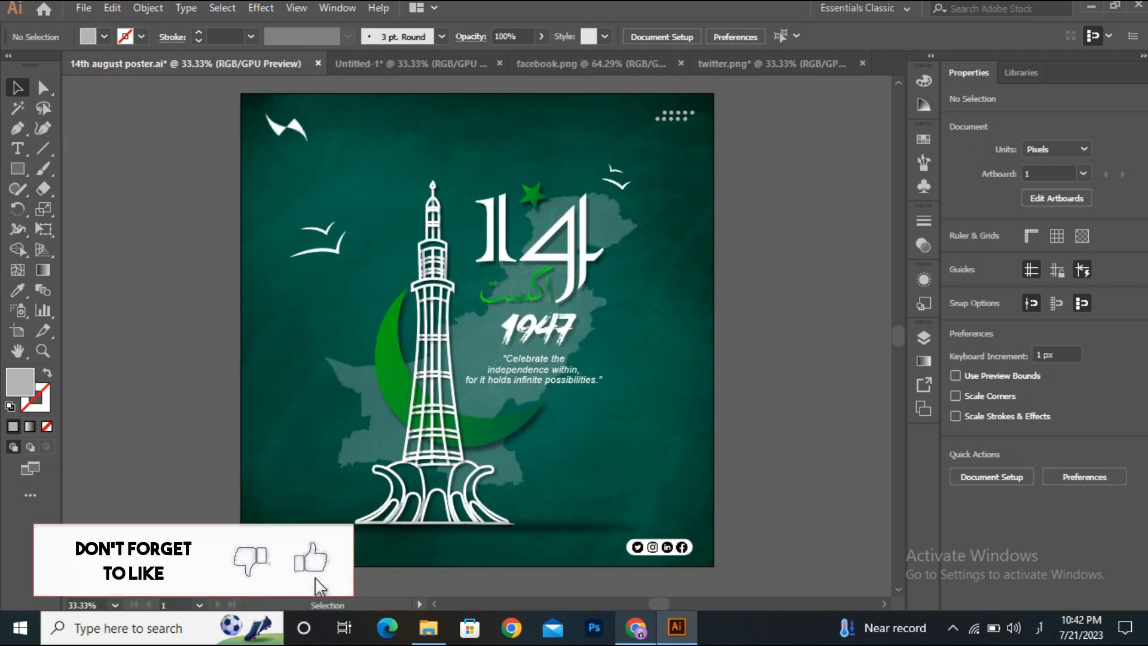
left_click_drag(315, 586, 291, 524)
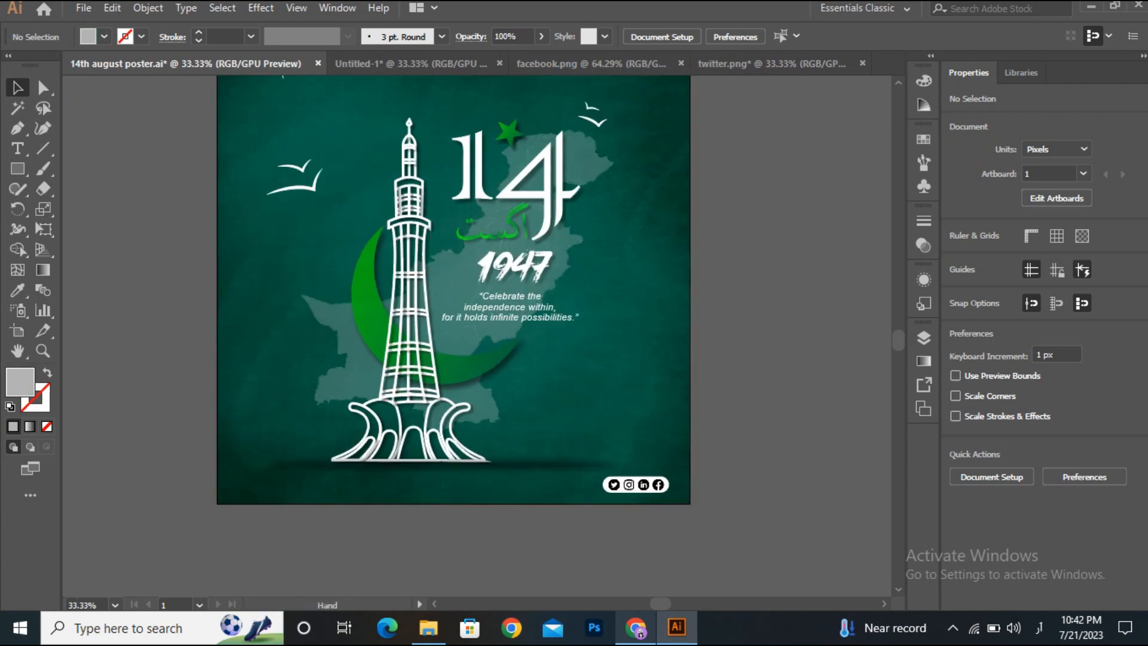